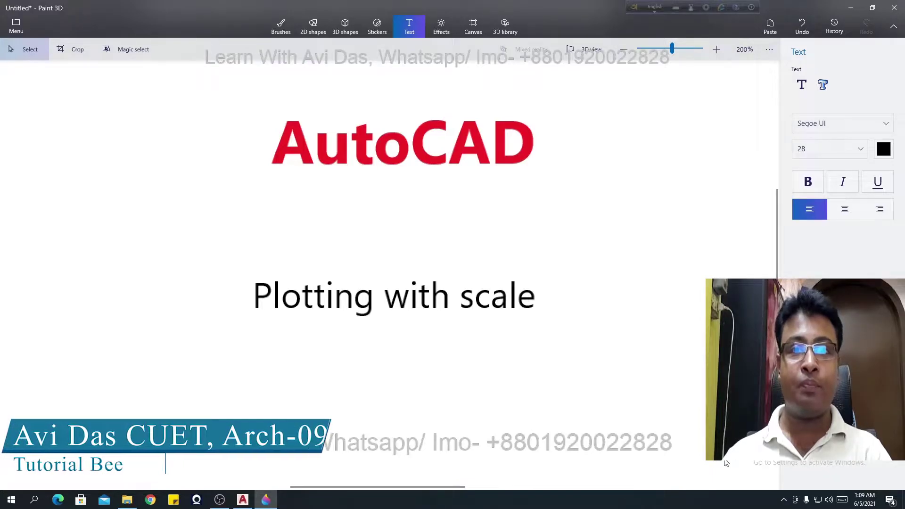
Step: Zoom and pan to frame the Typical Floor Plan and Column Layout, then maximize AutoCAD
left_click(242, 499)
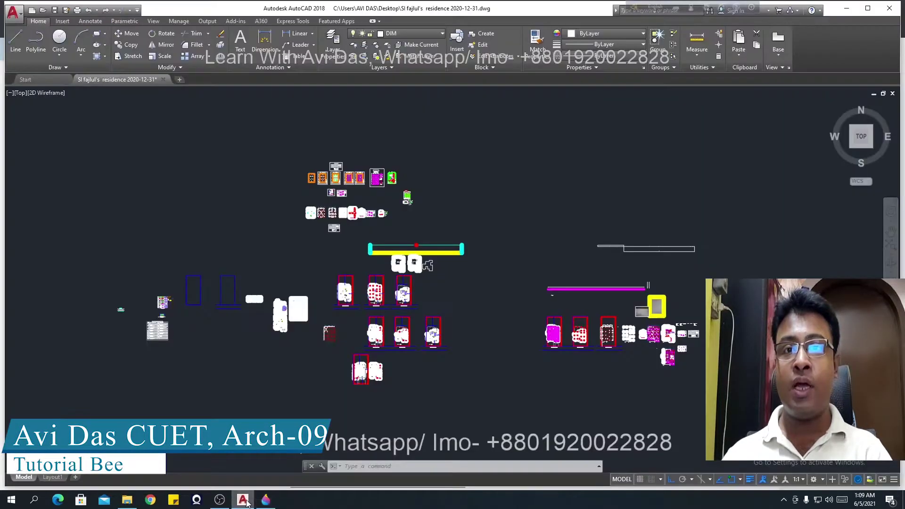
scroll(323, 228, "up", 2)
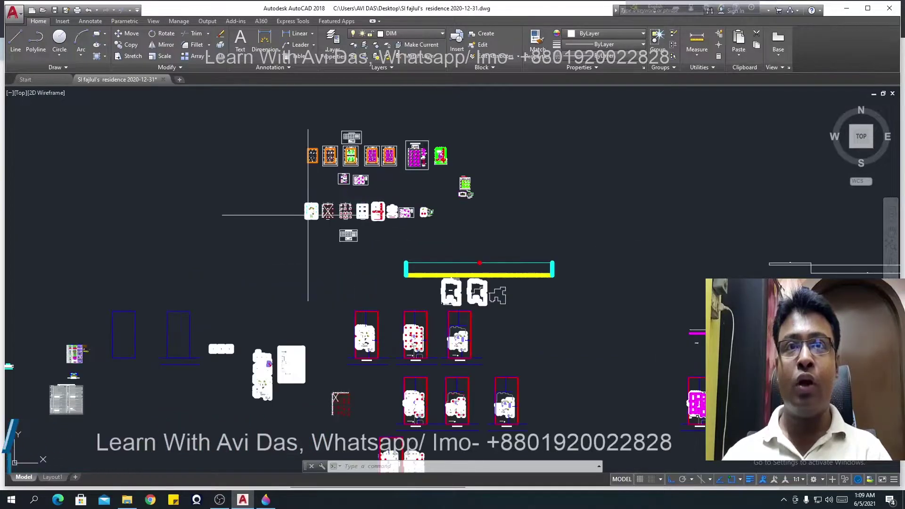
scroll(329, 225, "up", 5)
scroll(329, 225, "up", 1)
scroll(329, 236, "up", 2)
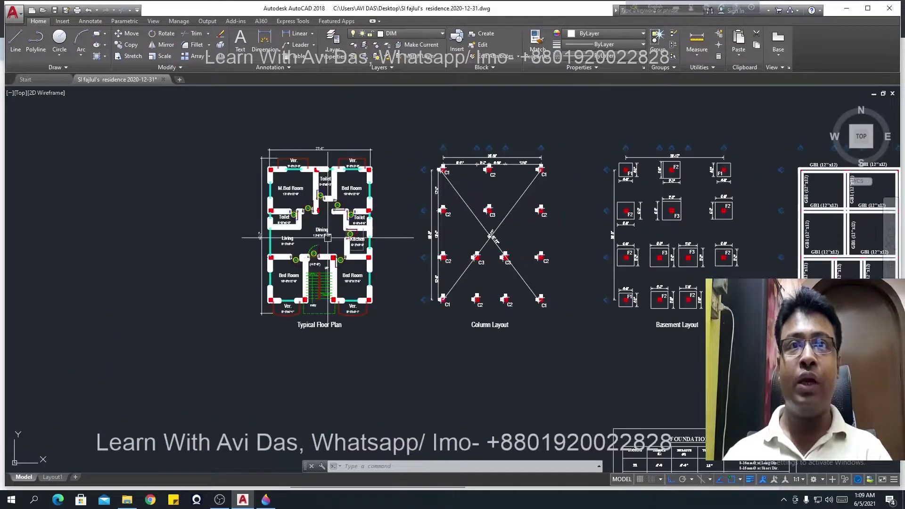
scroll(328, 247, "up", 2)
middle_click_drag(329, 250, 335, 266)
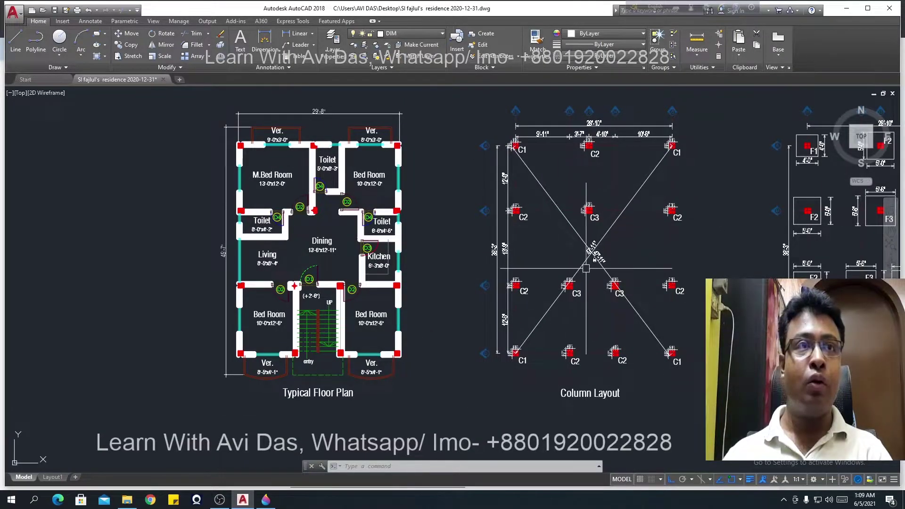
middle_click_drag(527, 282, 509, 283)
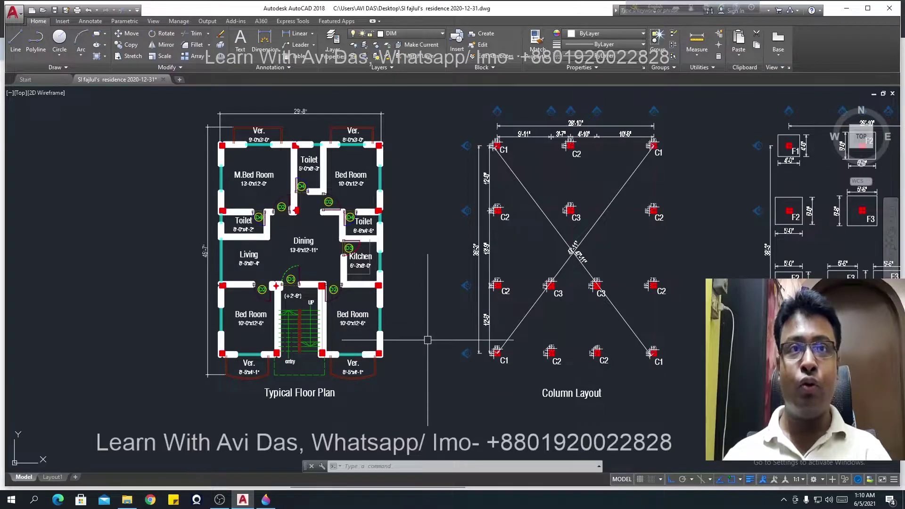
scroll(414, 339, "up", 1)
scroll(392, 351, "down", 1)
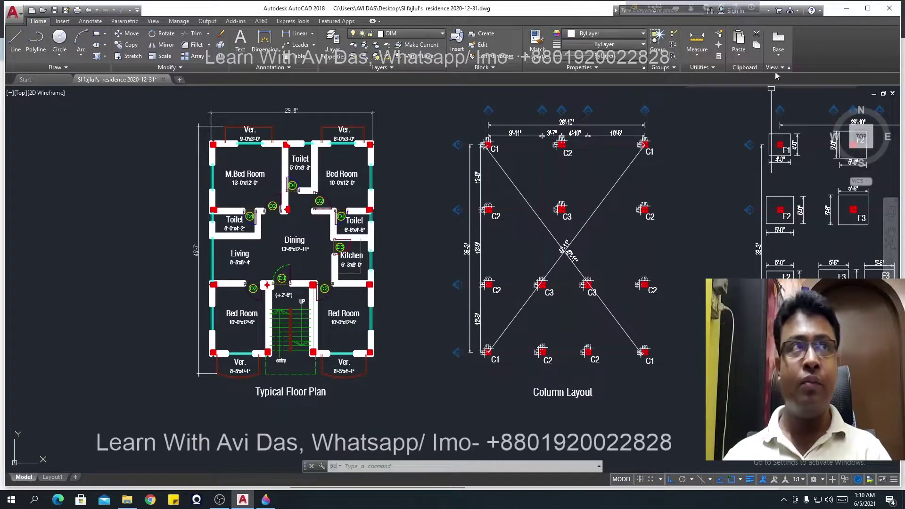
left_click(865, 9)
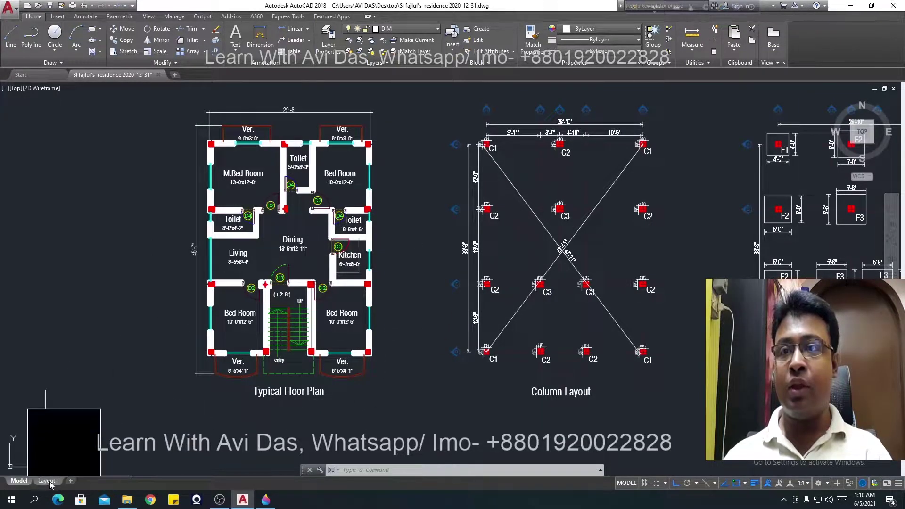
mouse_move(51, 477)
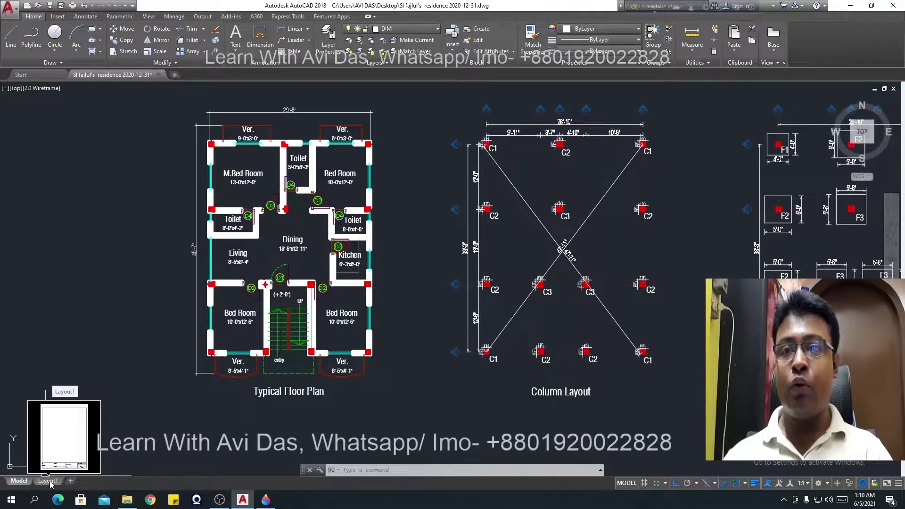
Step: Insert the D-Size Layout from the Tutorial-iArch template as a new layout tab
right_click(50, 483)
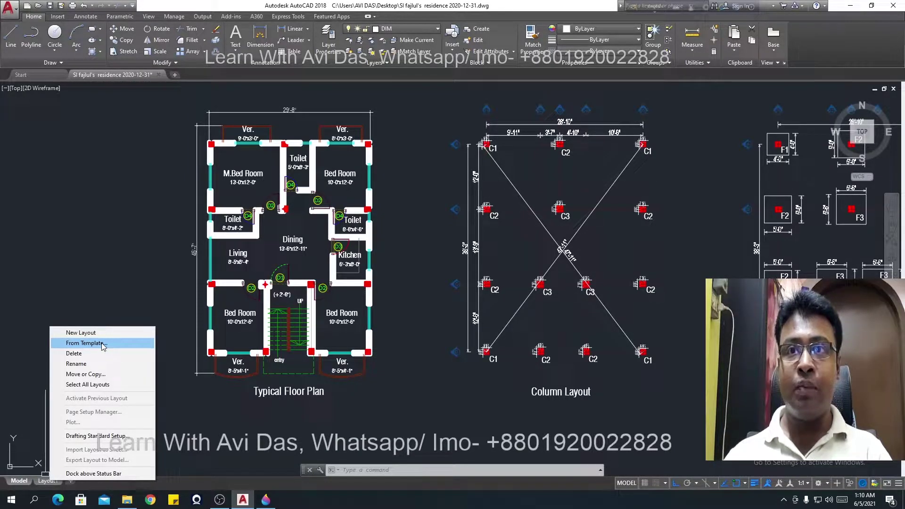
left_click(103, 344)
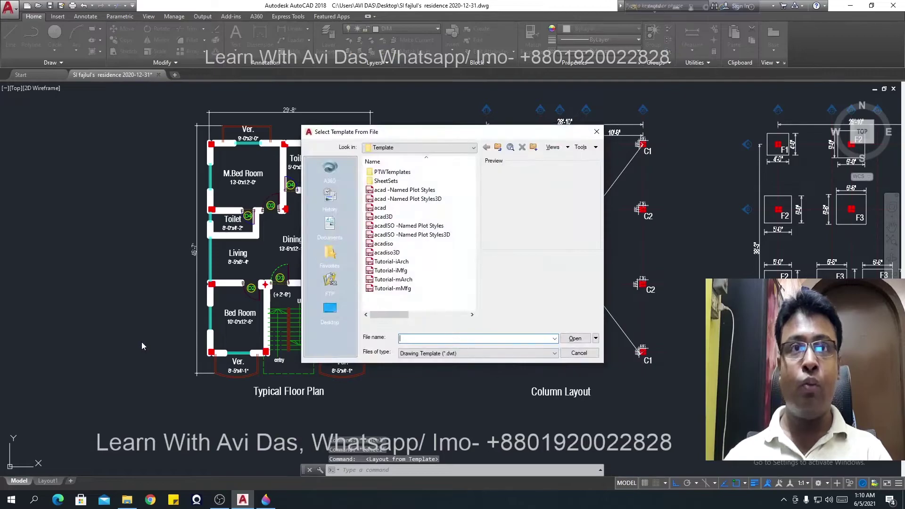
left_click(386, 264)
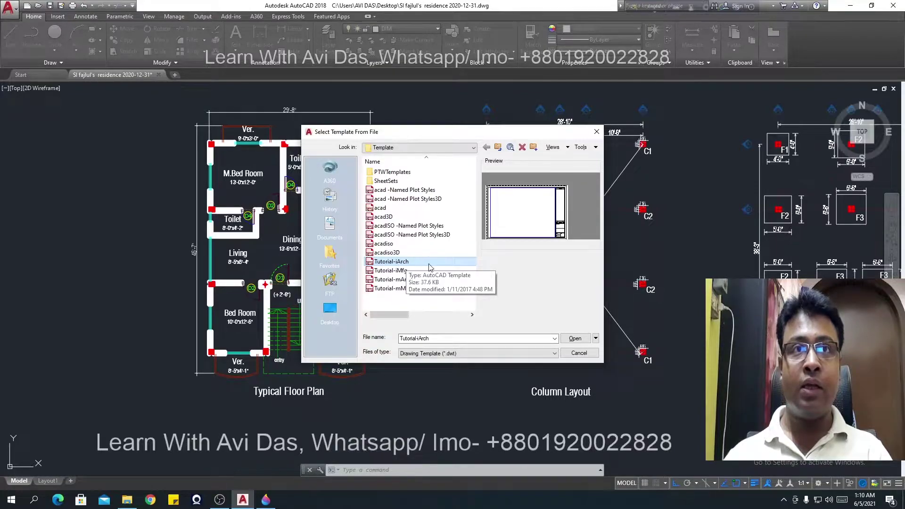
left_click(572, 340)
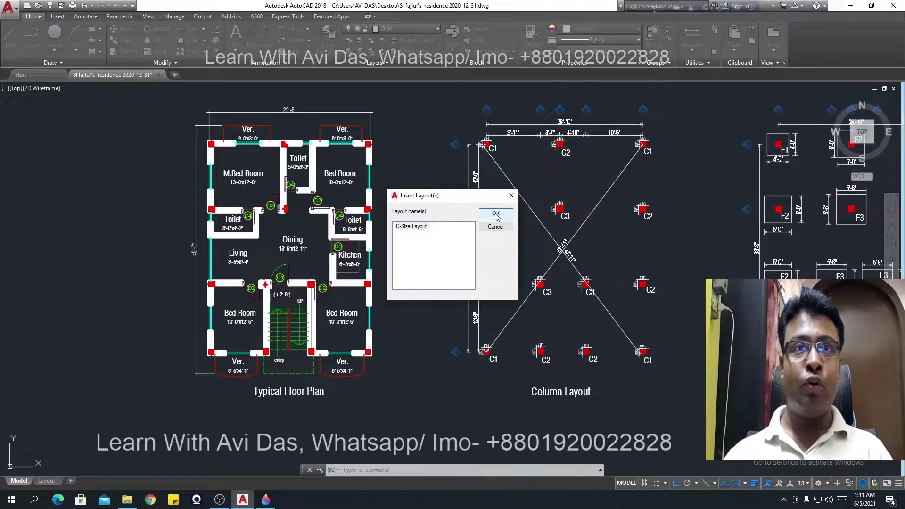
left_click(495, 215)
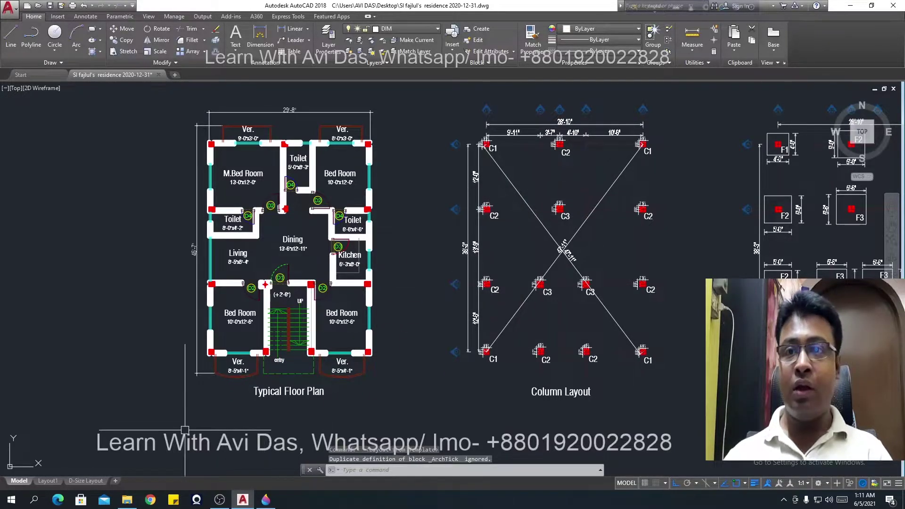
mouse_move(86, 480)
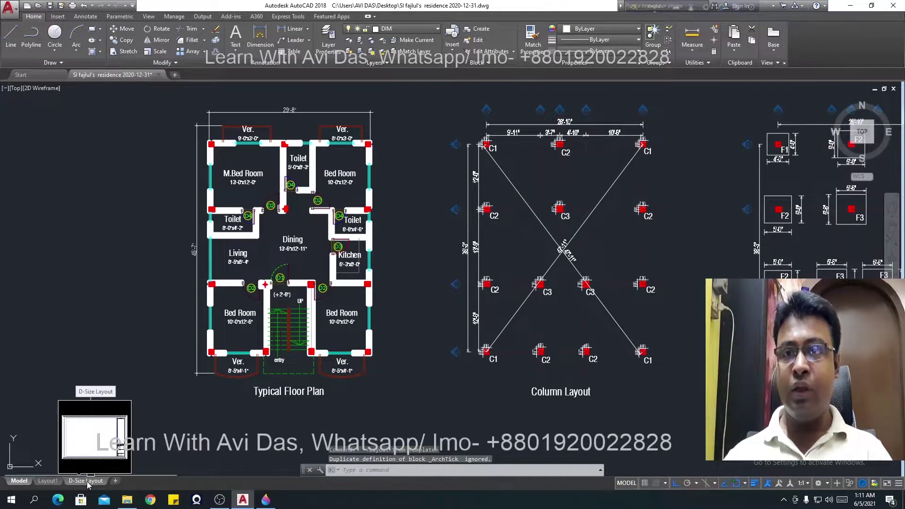
Step: On the D-Size Layout, delete the template's existing viewport, leaving only border and title block
left_click(88, 481)
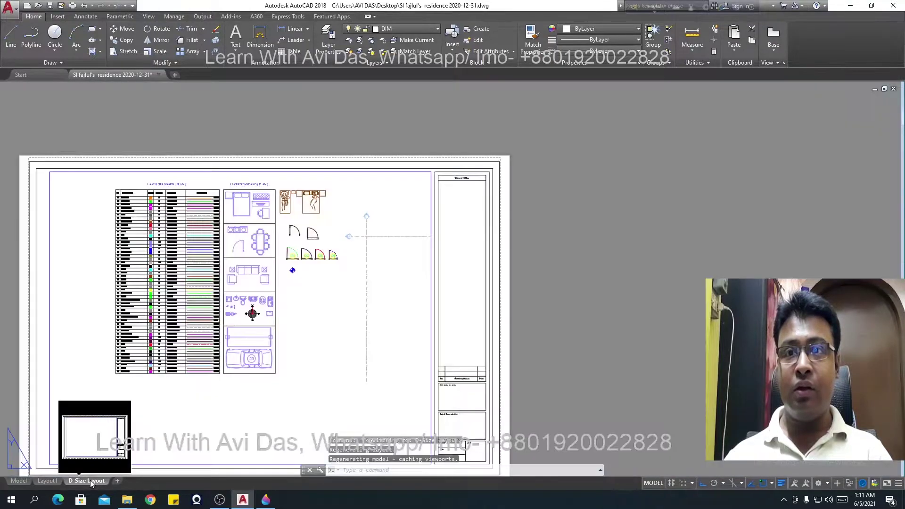
middle_click_drag(317, 335, 387, 310)
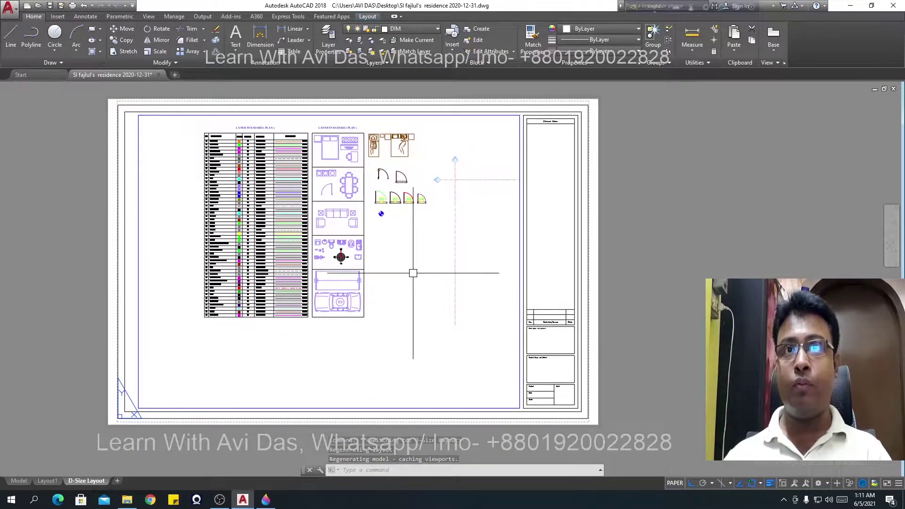
left_click(137, 160)
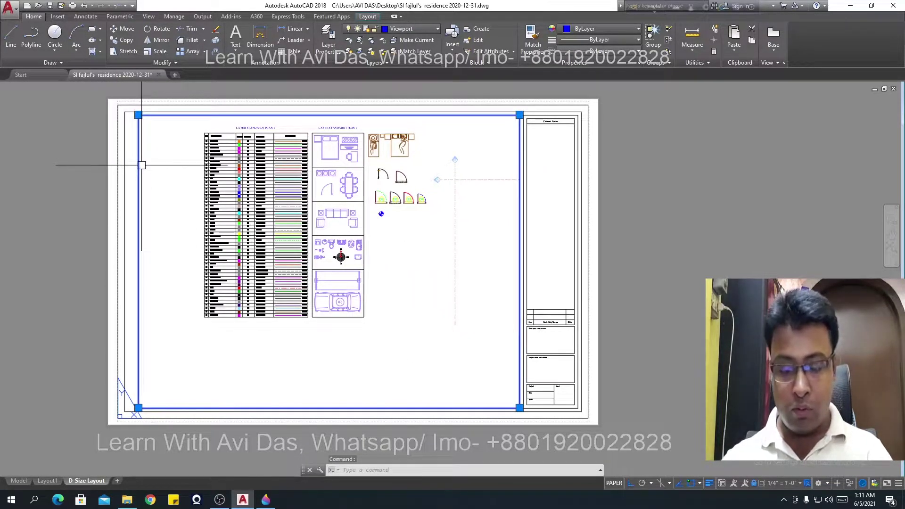
key("Delete")
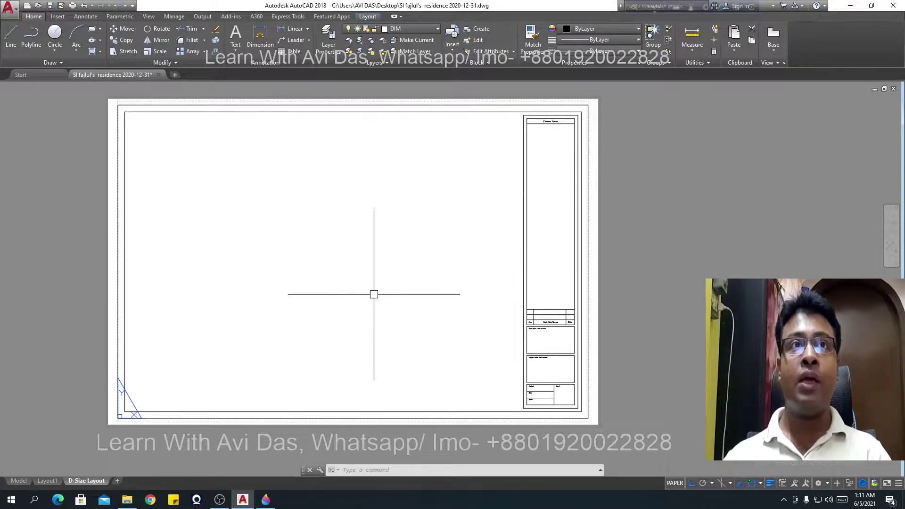
middle_click_drag(373, 294, 396, 291)
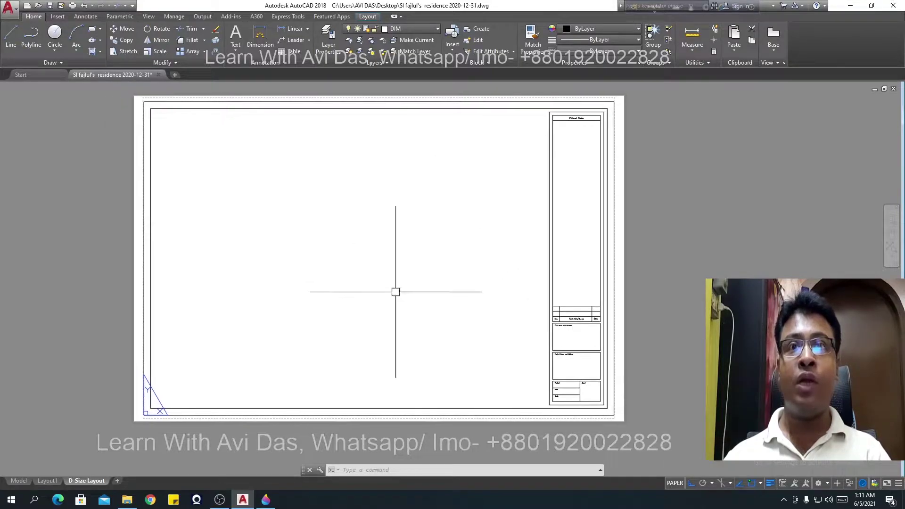
Step: Edit the D-Size Layout page setup to use the DWG To PDF plotter
right_click(88, 481)
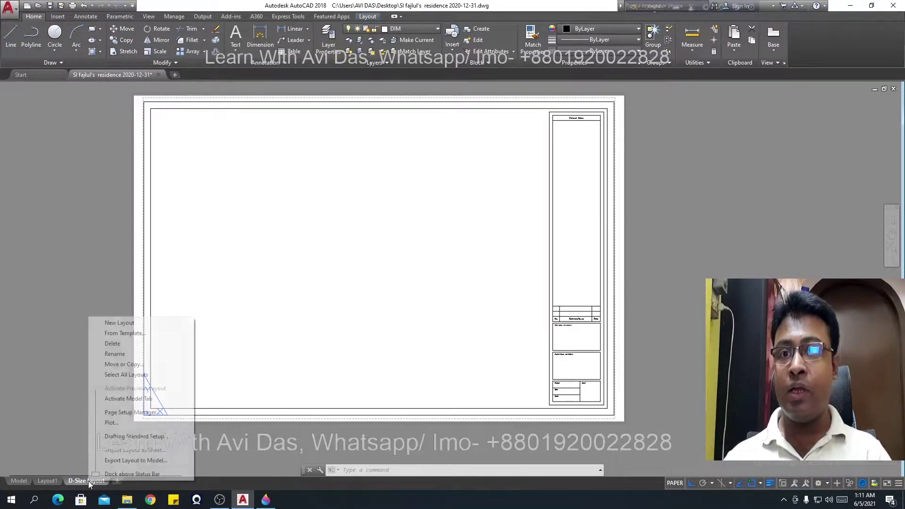
left_click(141, 413)
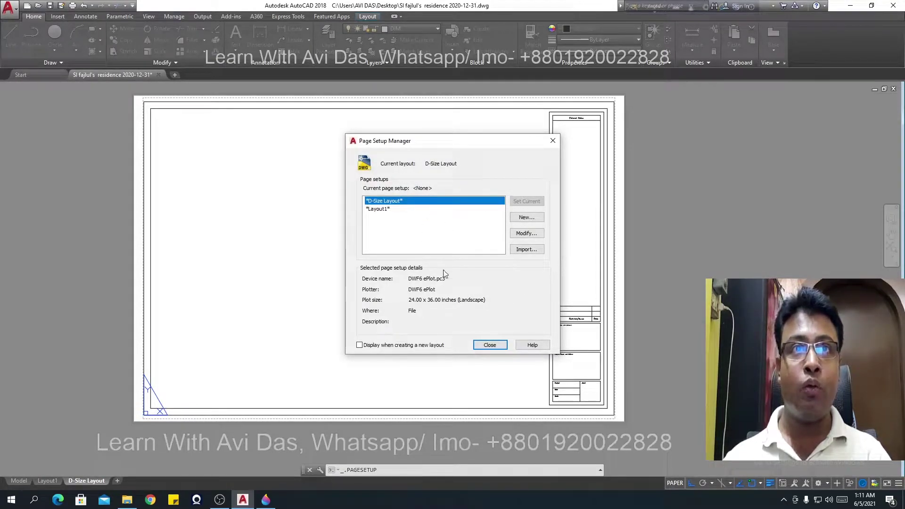
left_click(524, 236)
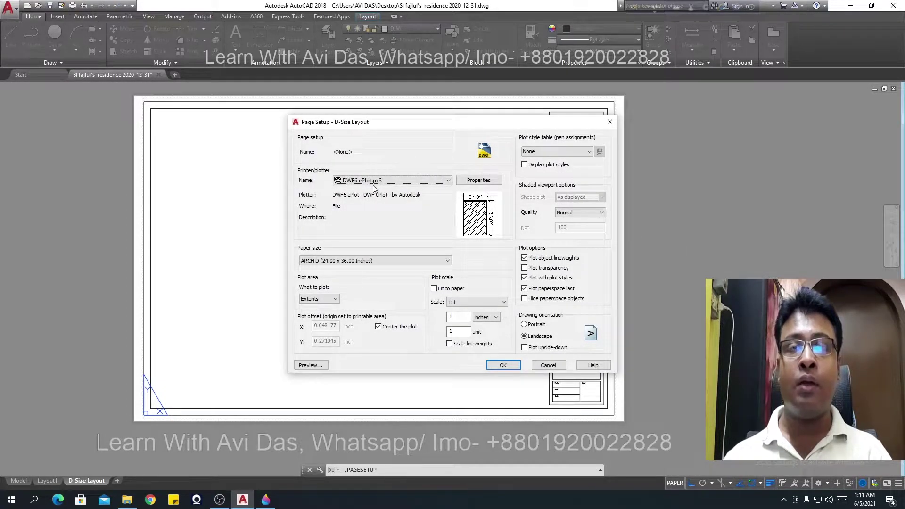
left_click(397, 182)
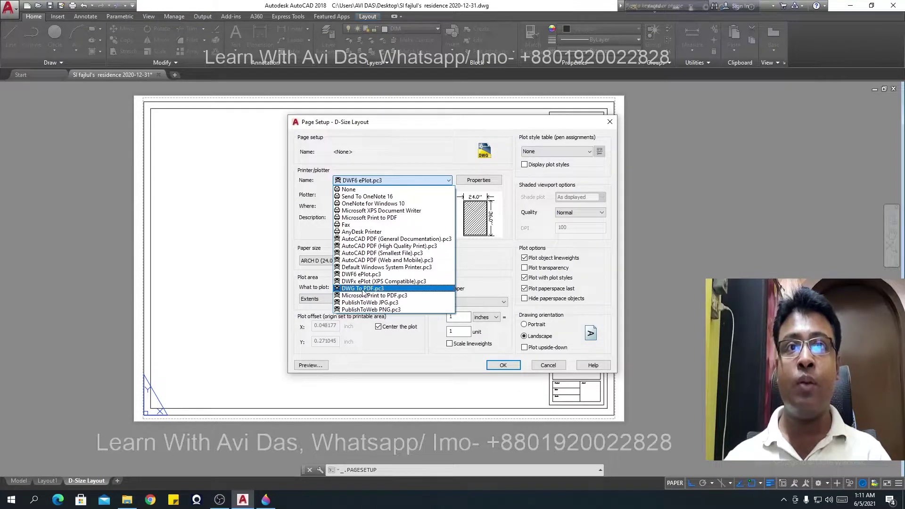
left_click(364, 289)
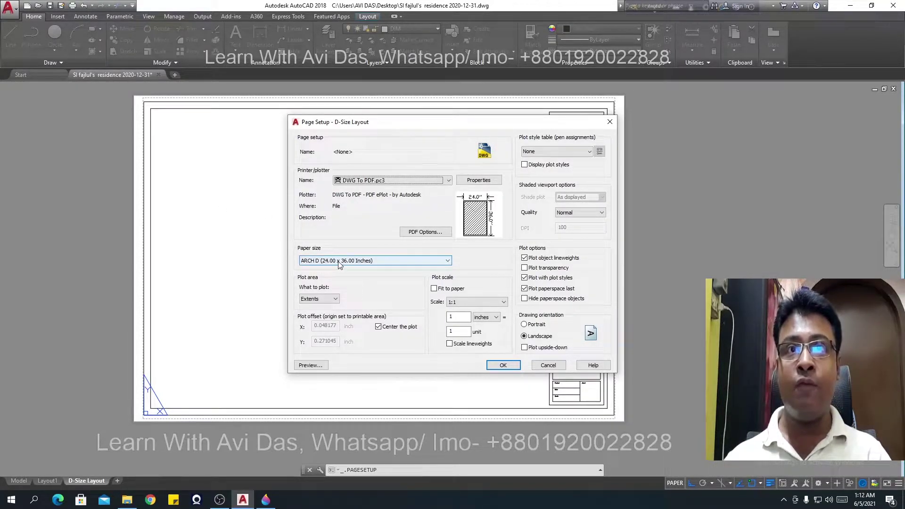
Step: Choose ISO full bleed A3 (420.00 x 297.00 MM) as the paper size
left_click(339, 264)
scroll(348, 334, "up", 1)
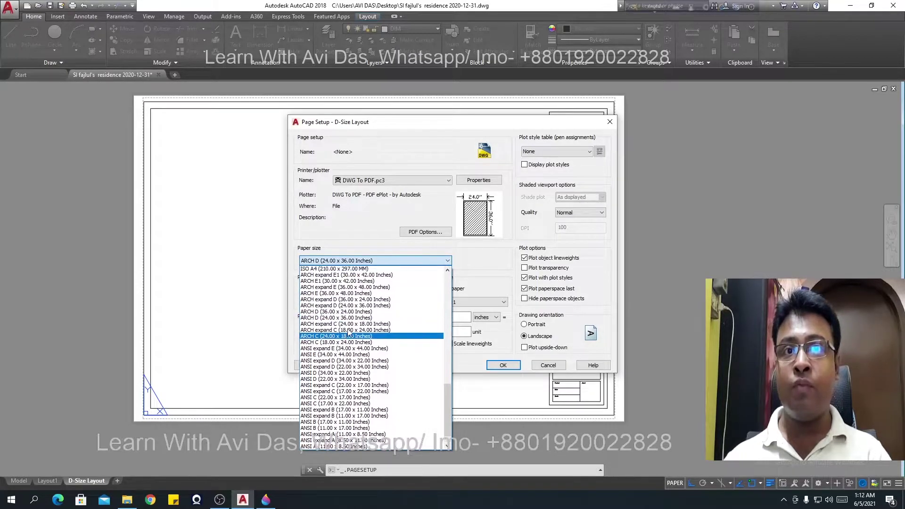
scroll(349, 333, "up", 4)
scroll(339, 336, "up", 4)
scroll(330, 339, "up", 4)
scroll(317, 343, "up", 4)
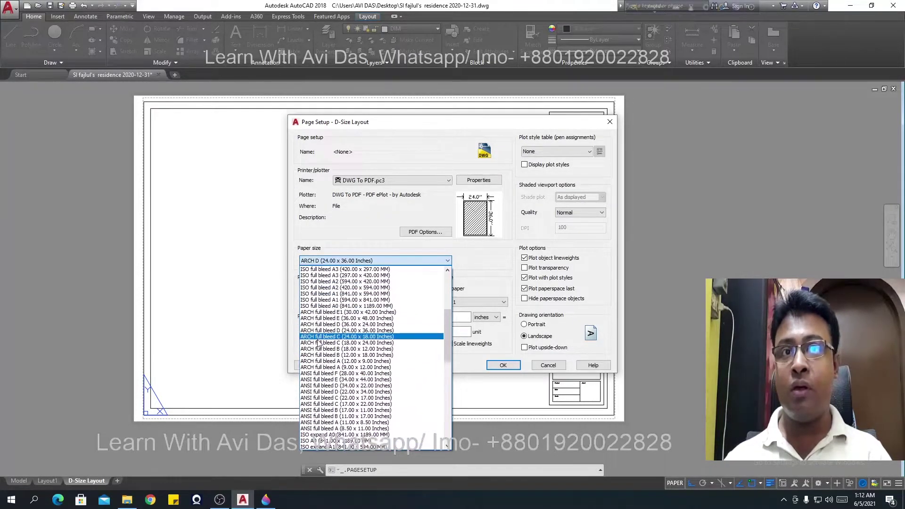
scroll(336, 317, "up", 4)
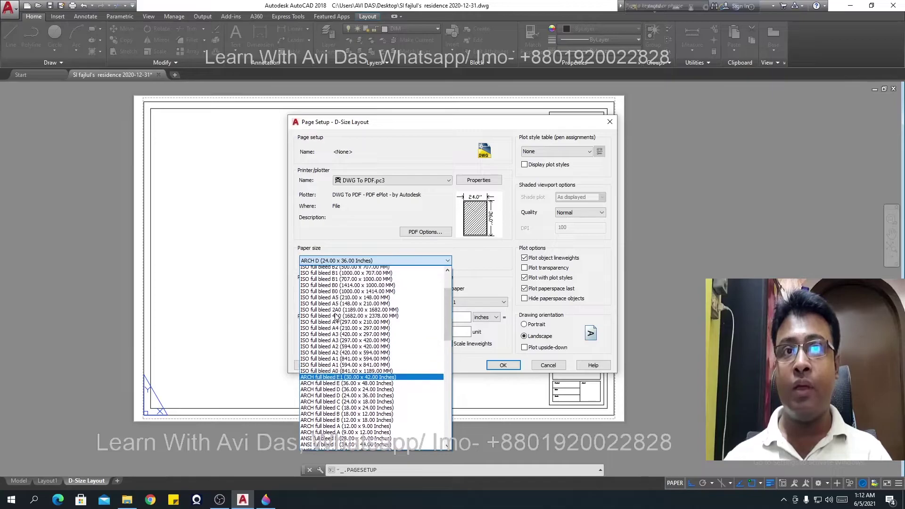
scroll(336, 318, "up", 1)
scroll(338, 321, "up", 1)
scroll(338, 322, "up", 1)
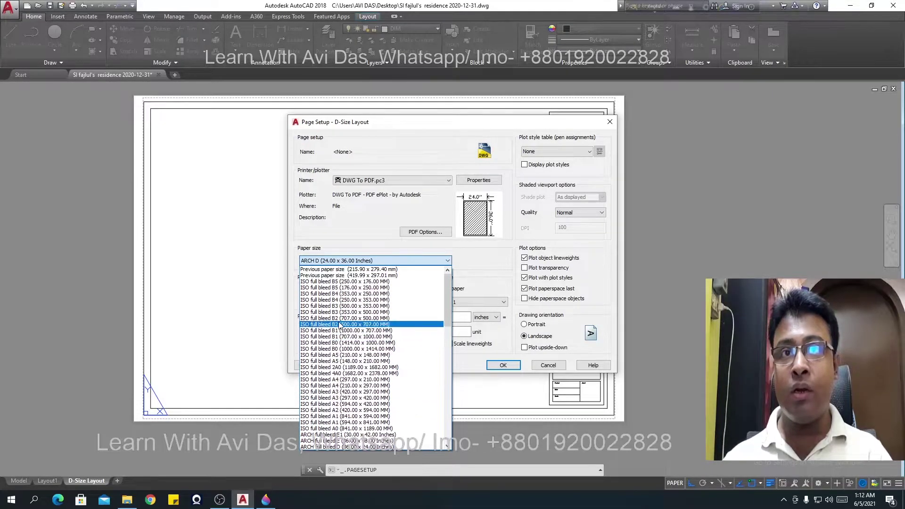
scroll(336, 380, "down", 1)
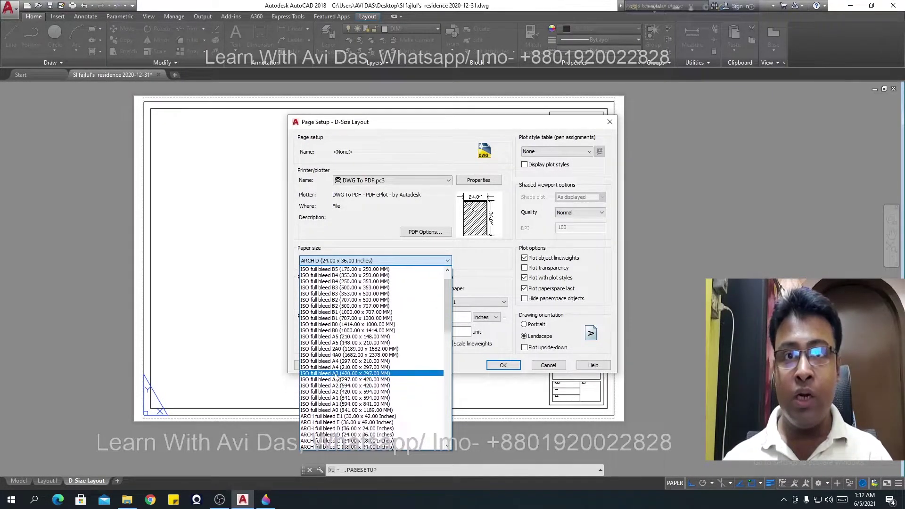
scroll(336, 377, "down", 1)
scroll(337, 379, "down", 1)
scroll(337, 380, "down", 1)
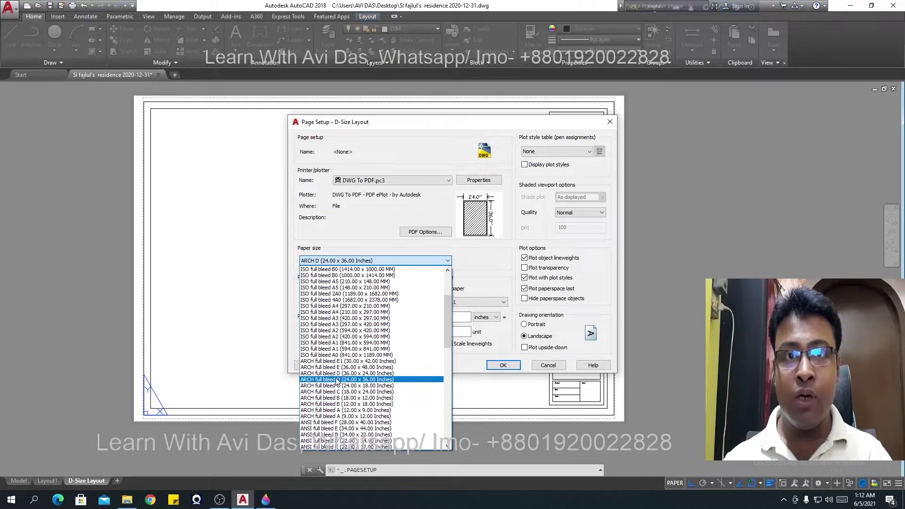
scroll(337, 386, "down", 1)
scroll(338, 396, "down", 1)
scroll(340, 405, "down", 1)
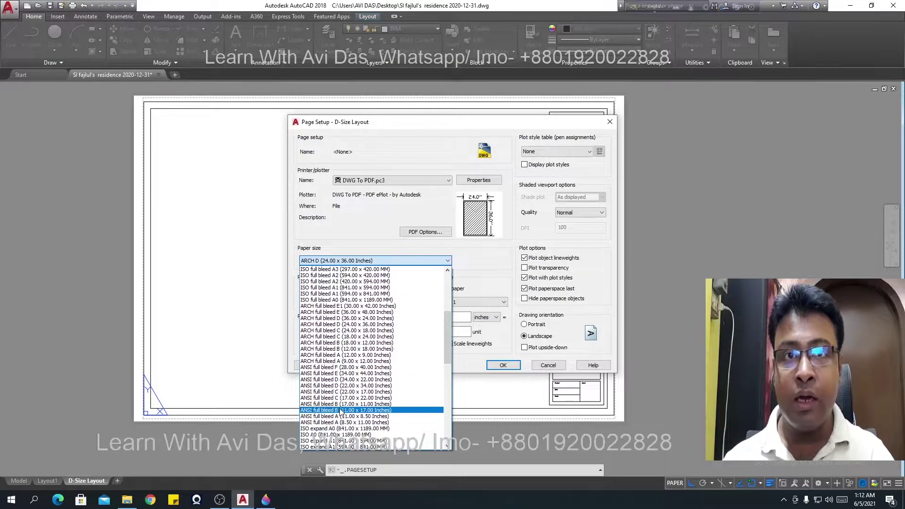
scroll(334, 351, "up", 1)
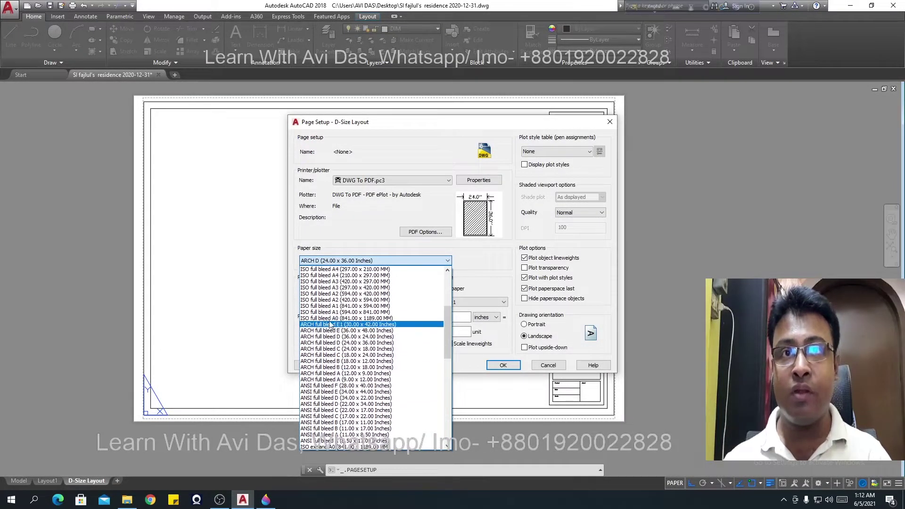
scroll(327, 329, "up", 1)
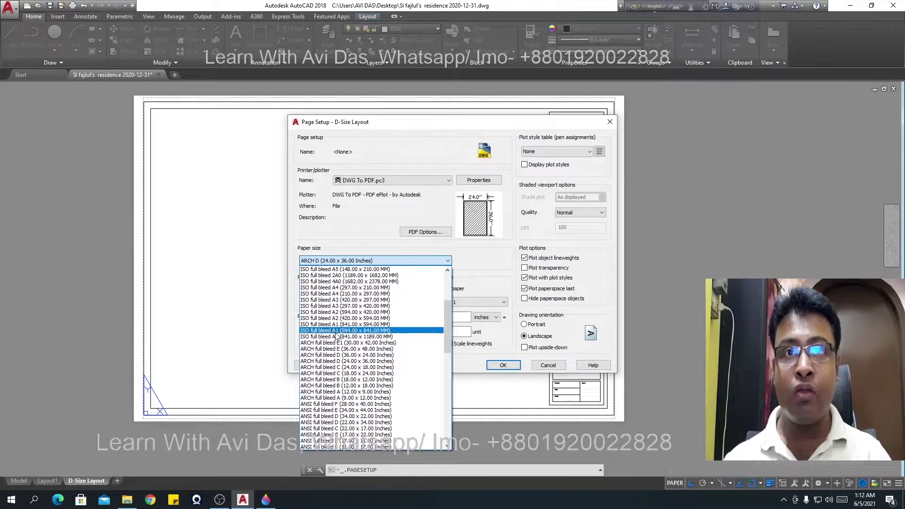
left_click(337, 300)
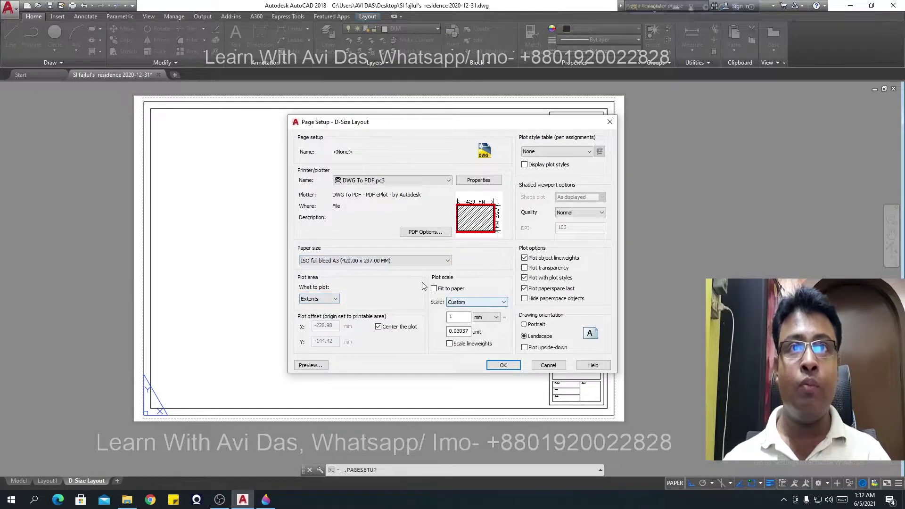
Step: Plot the whole Layout at 1:1 in inches with no plot style table, and apply the setup
left_click(334, 299)
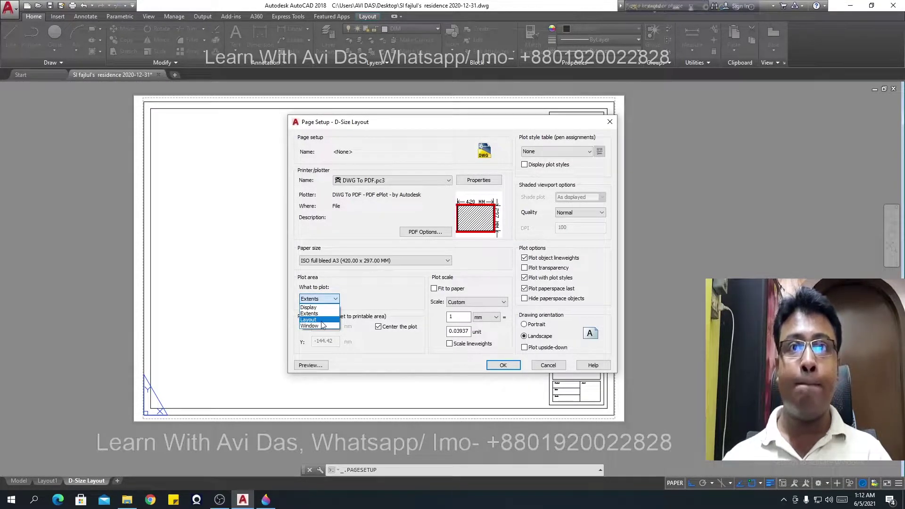
left_click(308, 320)
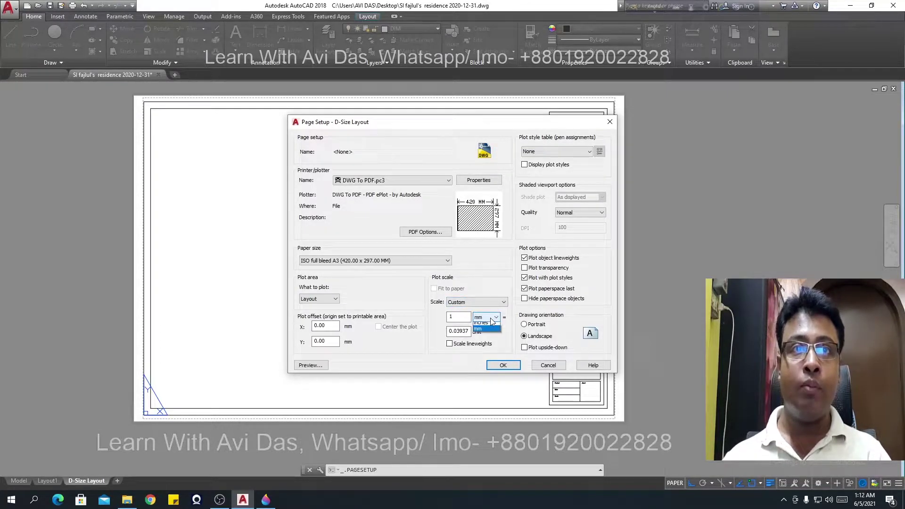
left_click(486, 326)
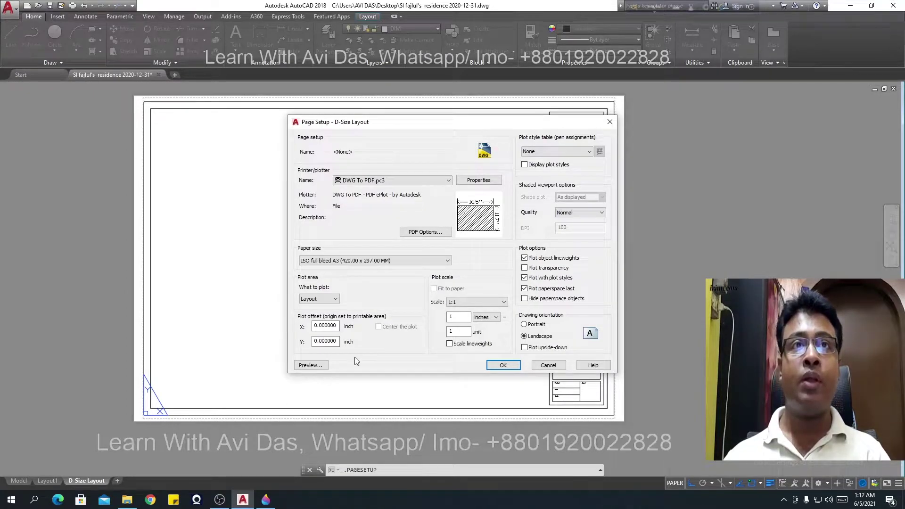
left_click(555, 151)
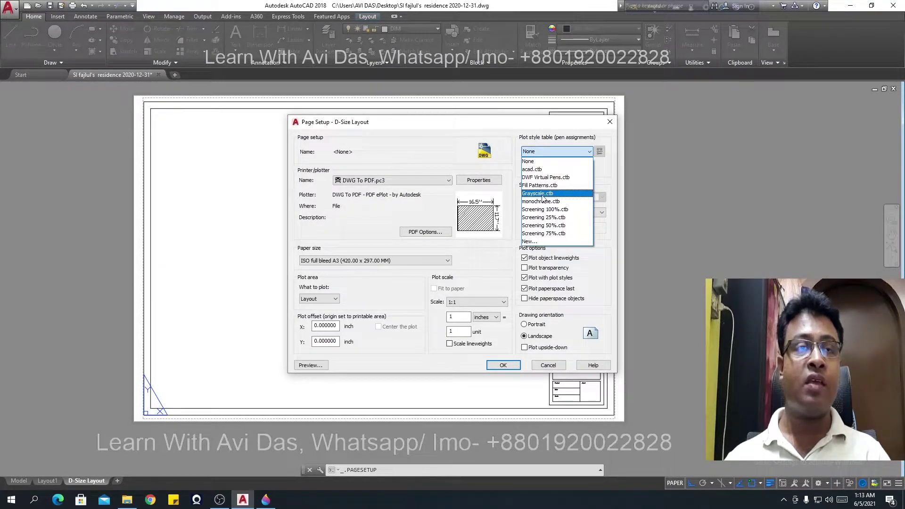
left_click(535, 163)
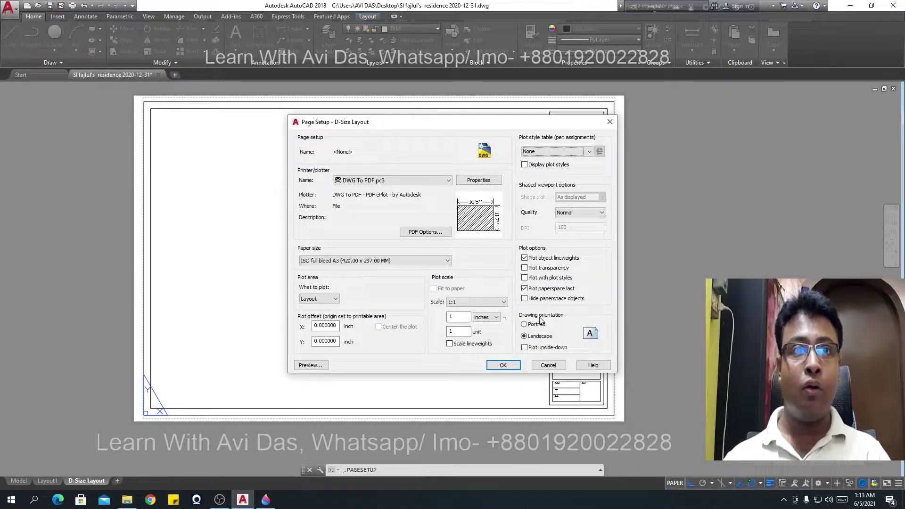
left_click(501, 365)
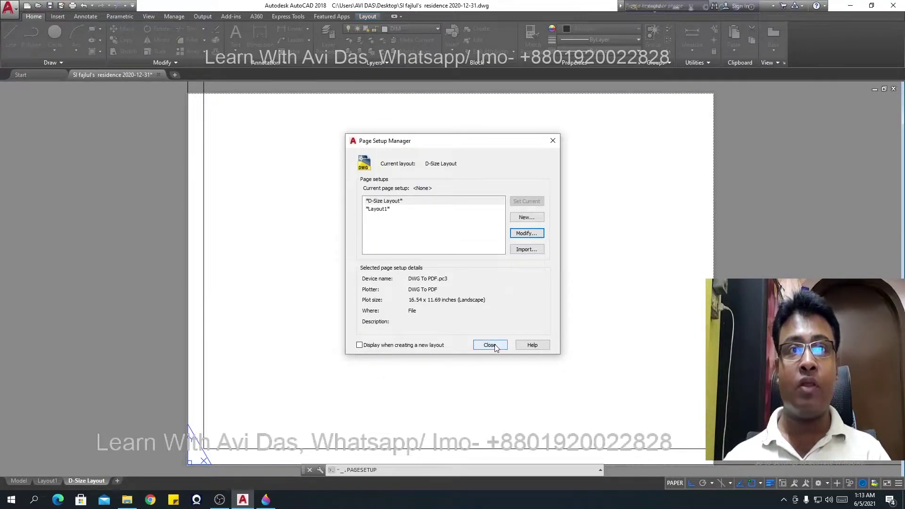
left_click(490, 345)
scroll(417, 343, "down", 2)
scroll(420, 342, "down", 4)
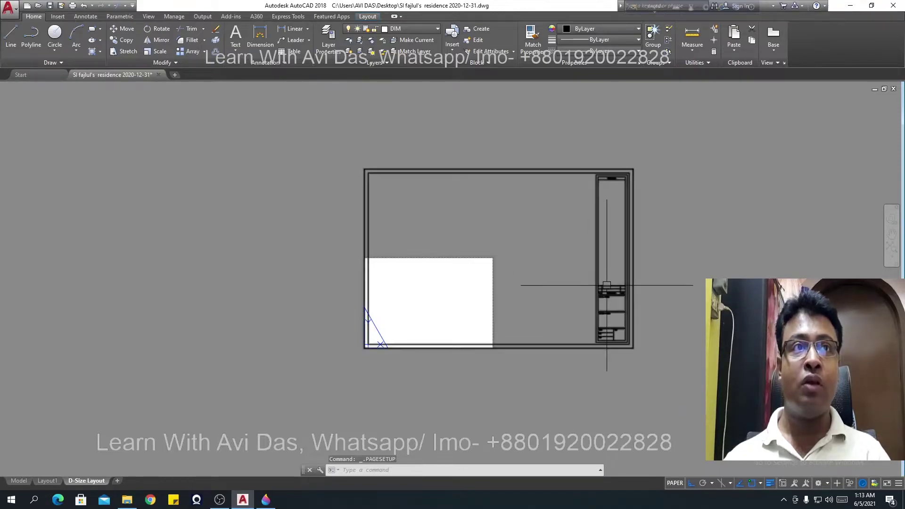
Step: Move the template's title-block frame off to the right of the A3 sheet
scroll(597, 280, "up", 2)
scroll(598, 273, "down", 2)
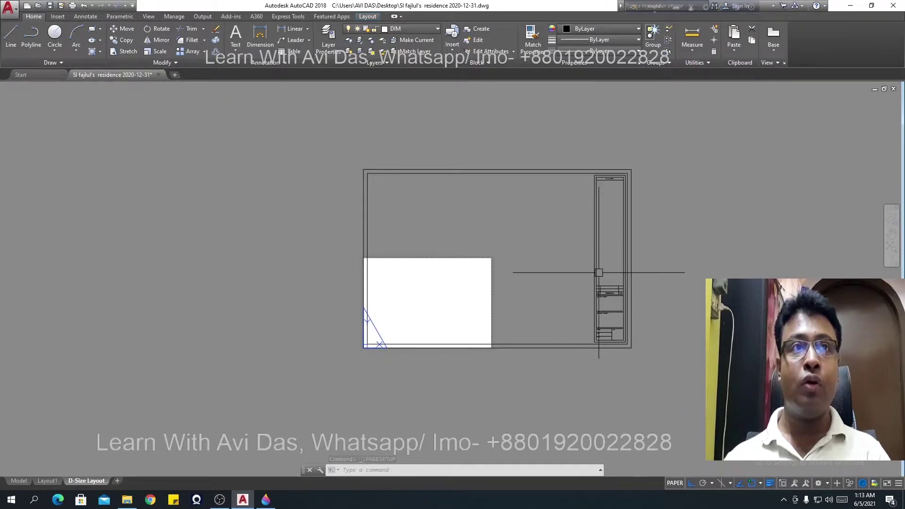
middle_click_drag(588, 276, 605, 240)
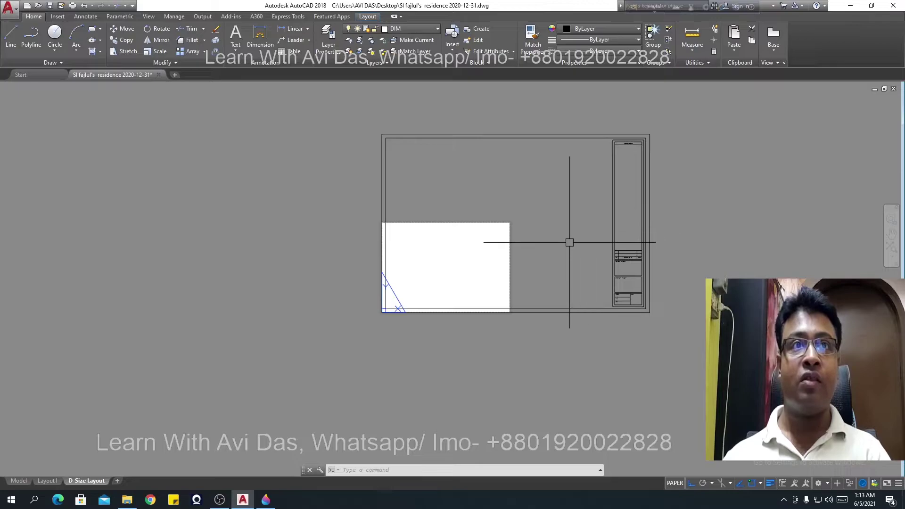
scroll(485, 243, "up", 5)
scroll(549, 245, "down", 2)
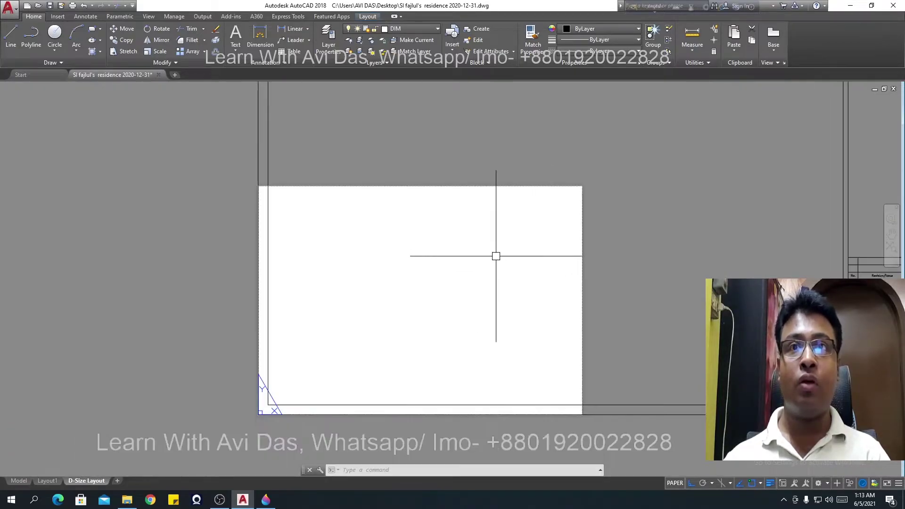
scroll(282, 201, "up", 4)
scroll(228, 165, "up", 1)
scroll(258, 216, "down", 10)
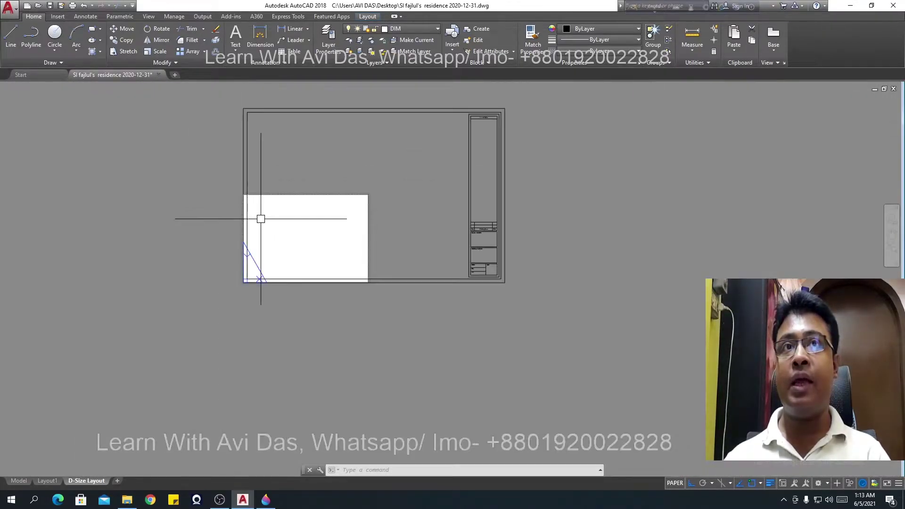
scroll(258, 217, "down", 2)
scroll(411, 258, "up", 4)
left_click(398, 262)
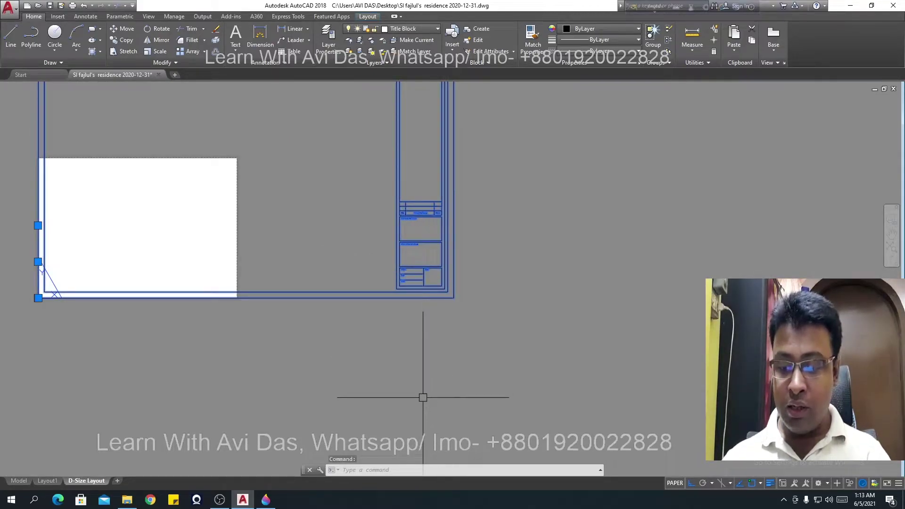
type("m")
key("Return")
left_click(372, 325)
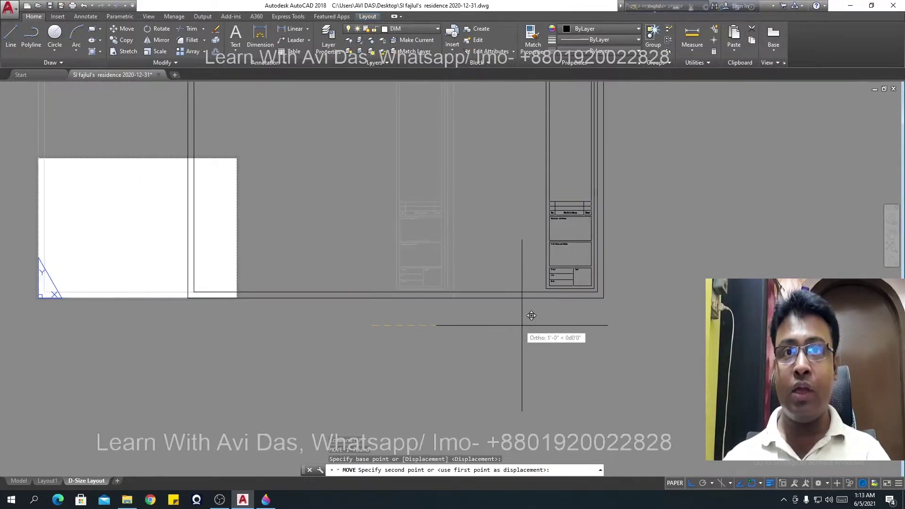
left_click(598, 326)
Step: Zoom and pan so the A3 sheet, including its top-left corner, is framed on screen
scroll(599, 329, "down", 4)
scroll(372, 273, "up", 6)
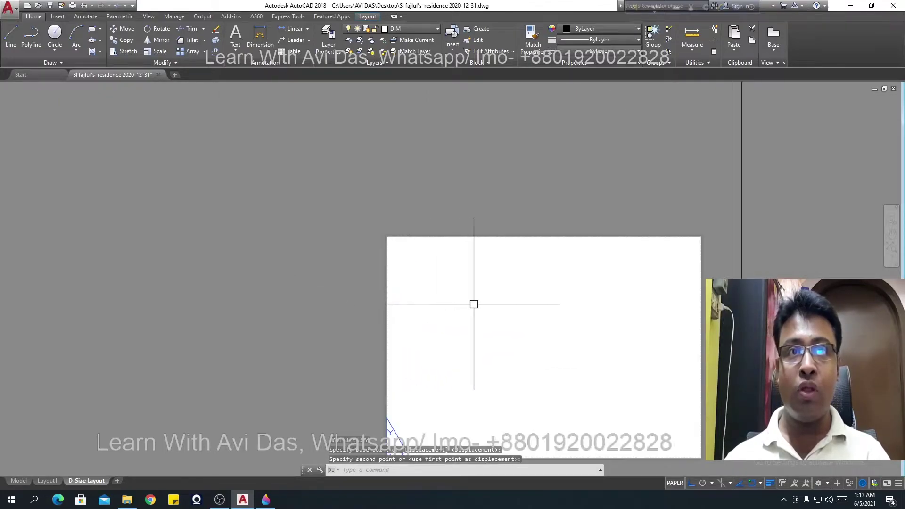
middle_click_drag(474, 304, 376, 272)
scroll(309, 211, "up", 2)
scroll(265, 204, "up", 1)
scroll(243, 212, "up", 1)
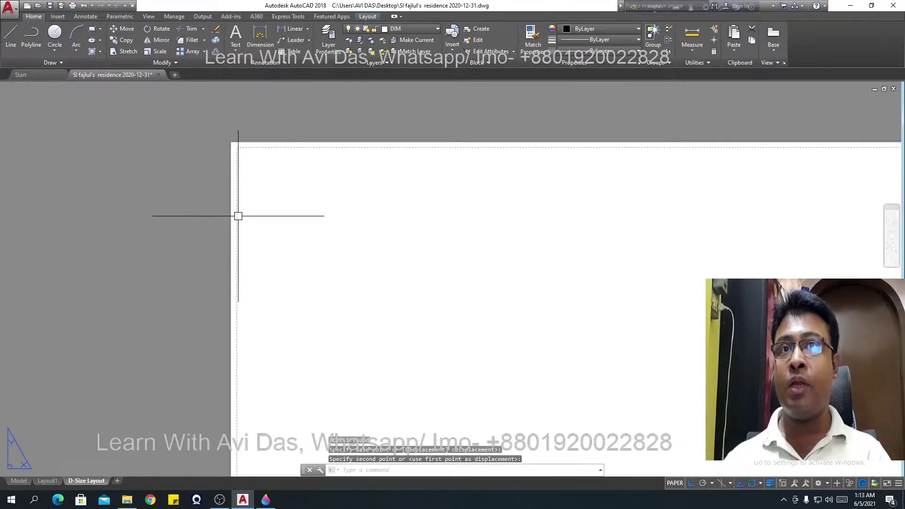
scroll(613, 211, "down", 1)
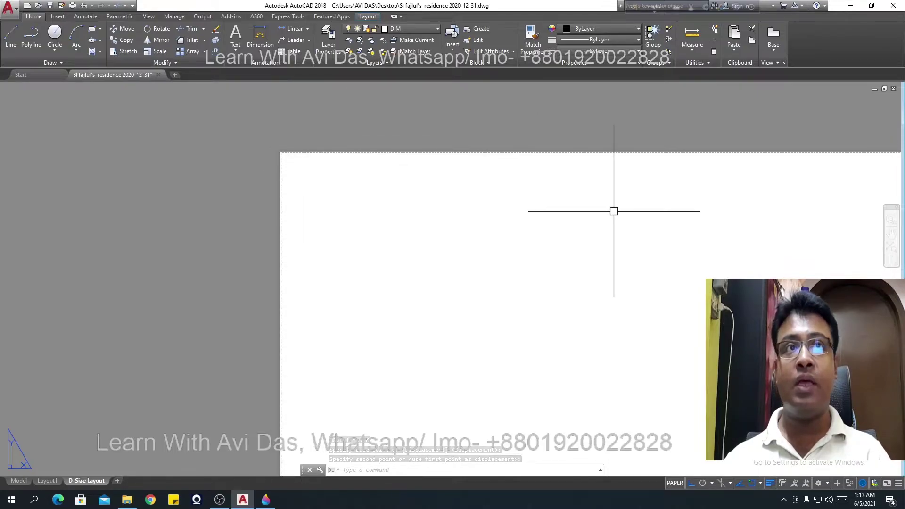
scroll(347, 218, "down", 2)
scroll(502, 198, "up", 1)
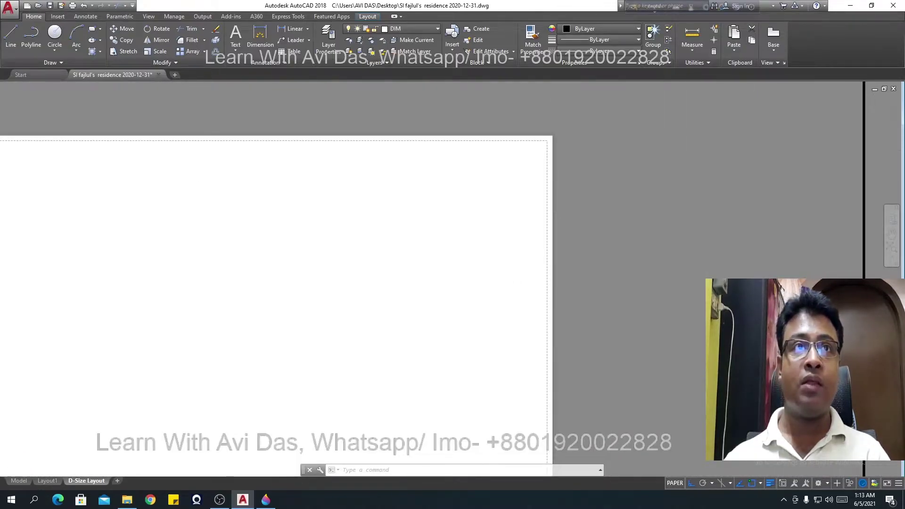
scroll(539, 204, "up", 2)
scroll(545, 355, "down", 2)
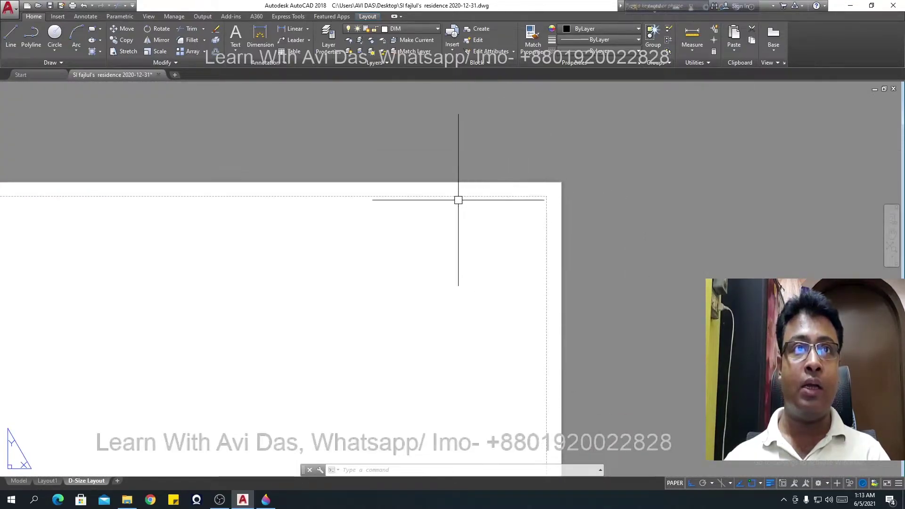
scroll(539, 198, "down", 1)
scroll(540, 334, "up", 1)
scroll(560, 298, "up", 2)
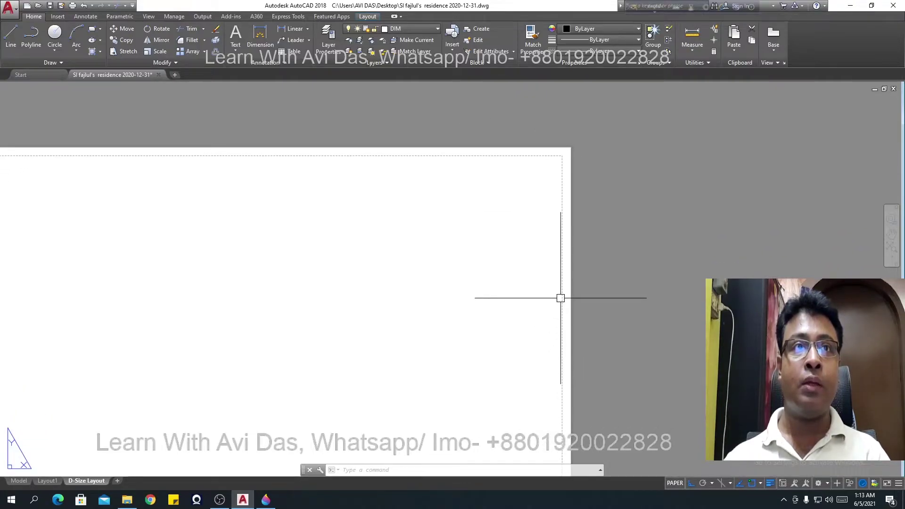
scroll(560, 298, "down", 2)
scroll(570, 259, "up", 2)
scroll(570, 258, "down", 3)
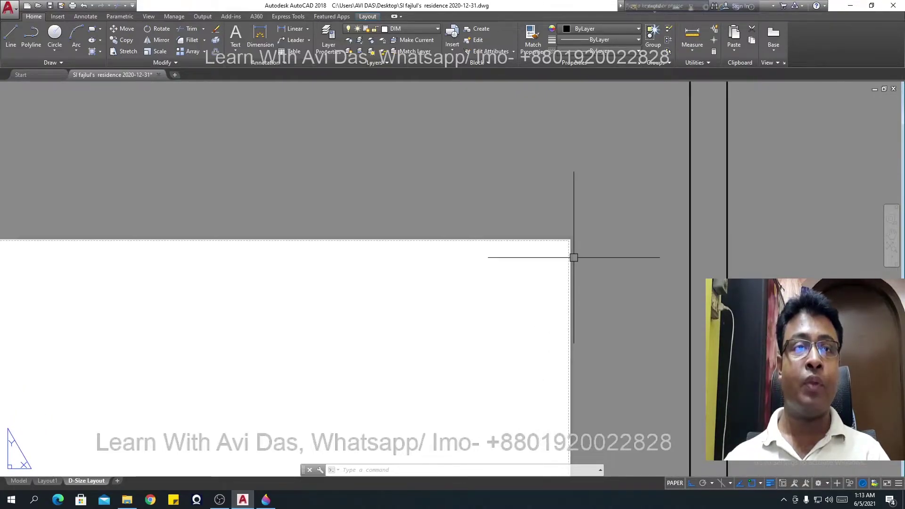
scroll(469, 289, "down", 2)
scroll(494, 290, "down", 2)
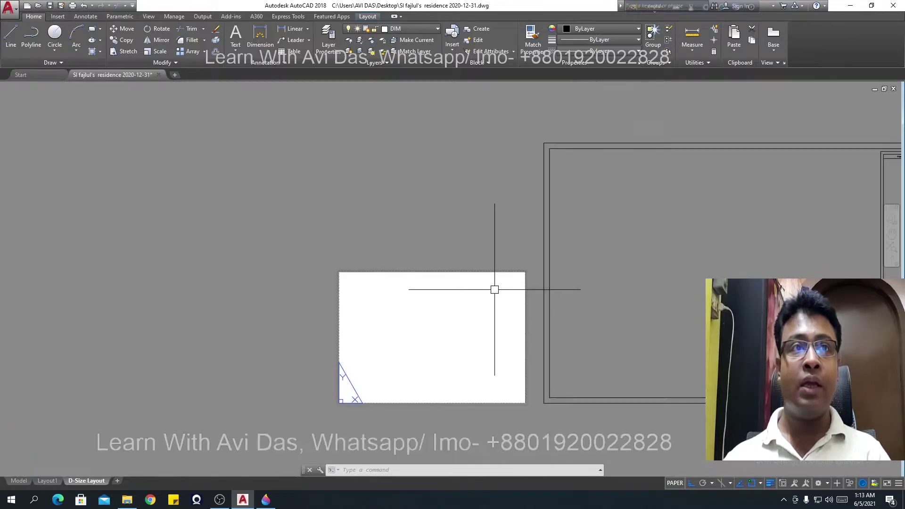
scroll(441, 284, "up", 5)
scroll(508, 289, "down", 2)
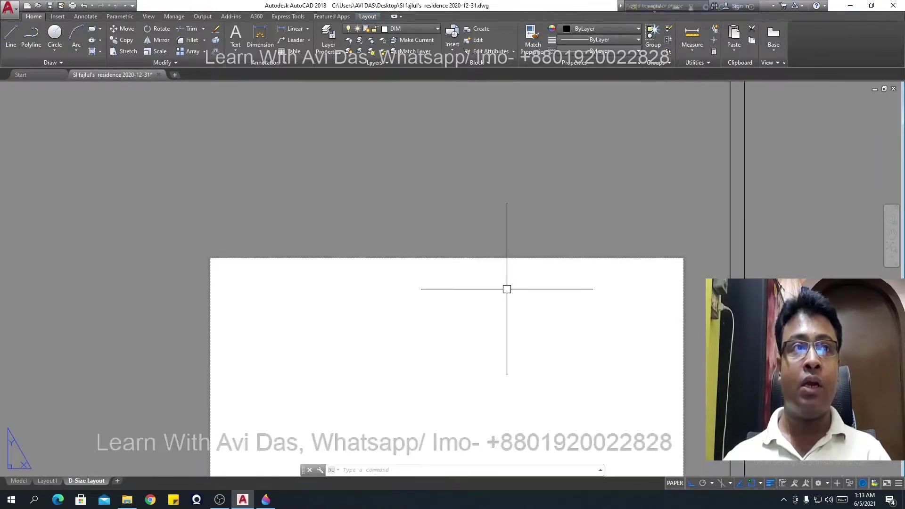
middle_click_drag(565, 273, 496, 270)
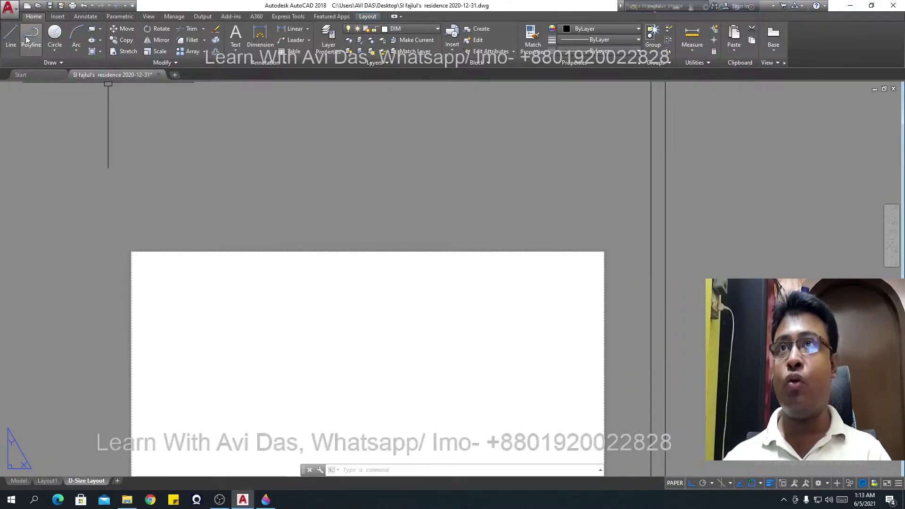
Step: Draw a single horizontal line along the A3 sheet's top edge to its top-right corner
left_click(10, 35)
scroll(162, 277, "up", 2)
scroll(128, 256, "up", 2)
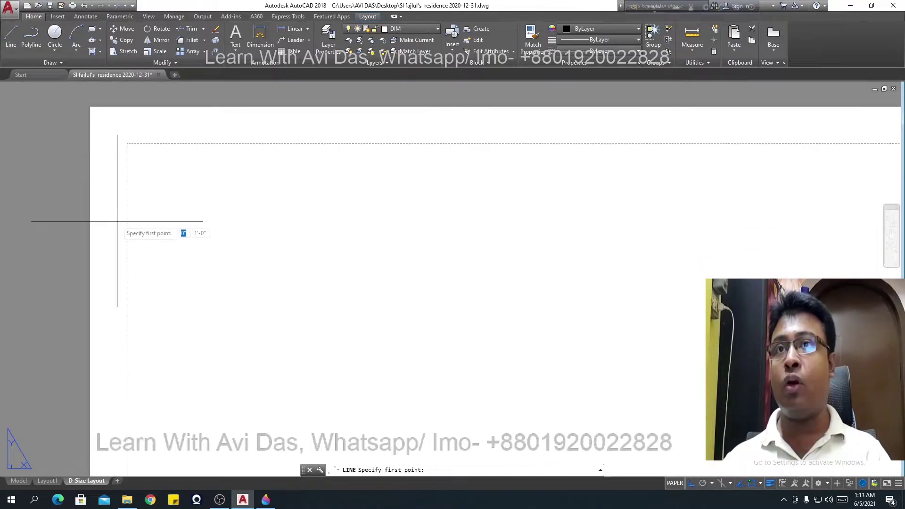
scroll(120, 203, "up", 3)
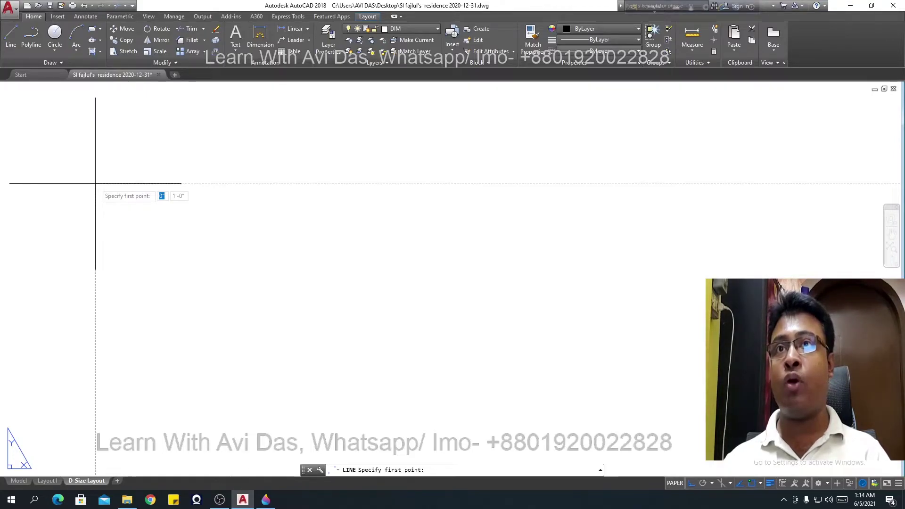
left_click(95, 183)
scroll(217, 191, "down", 3)
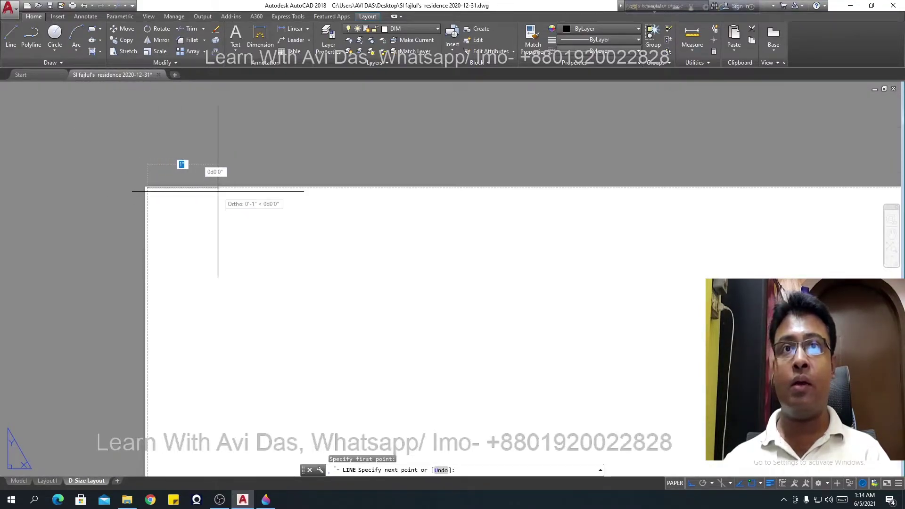
scroll(217, 191, "down", 3)
scroll(349, 183, "up", 2)
scroll(489, 205, "up", 1)
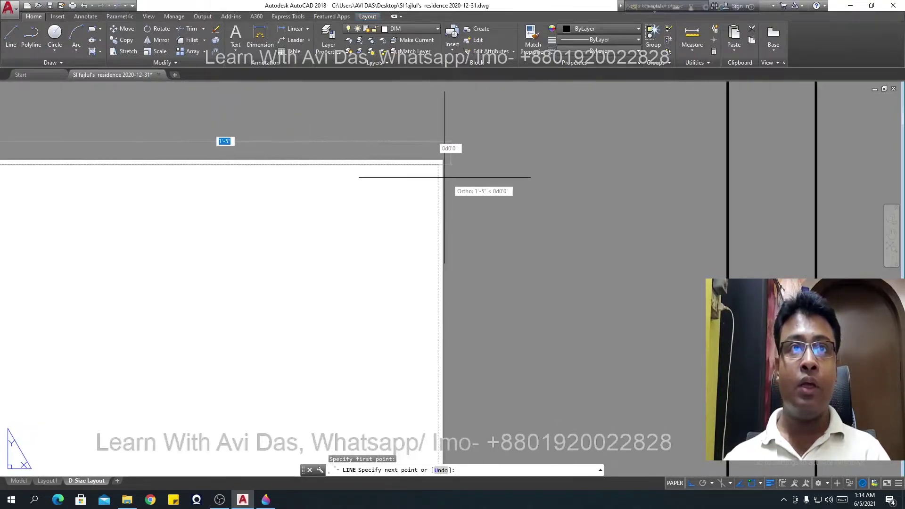
scroll(443, 178, "up", 2)
scroll(438, 177, "up", 1)
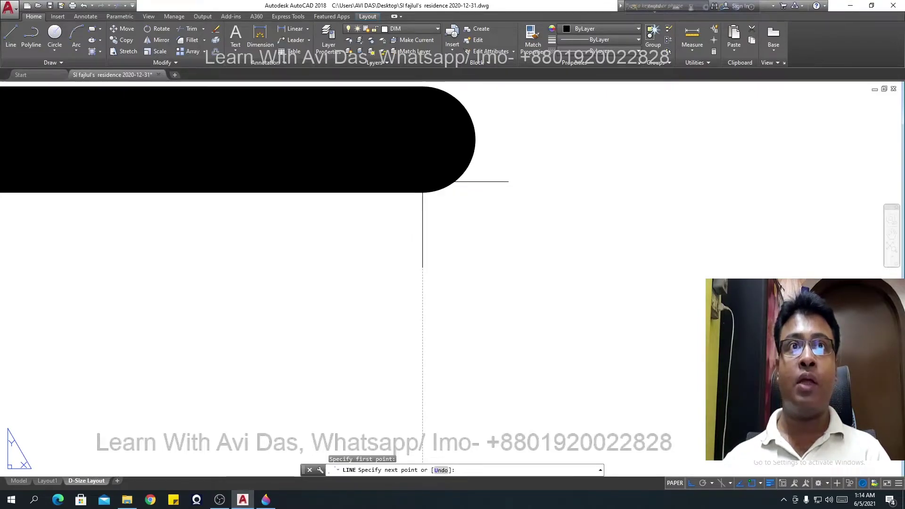
left_click(422, 182)
key("Escape")
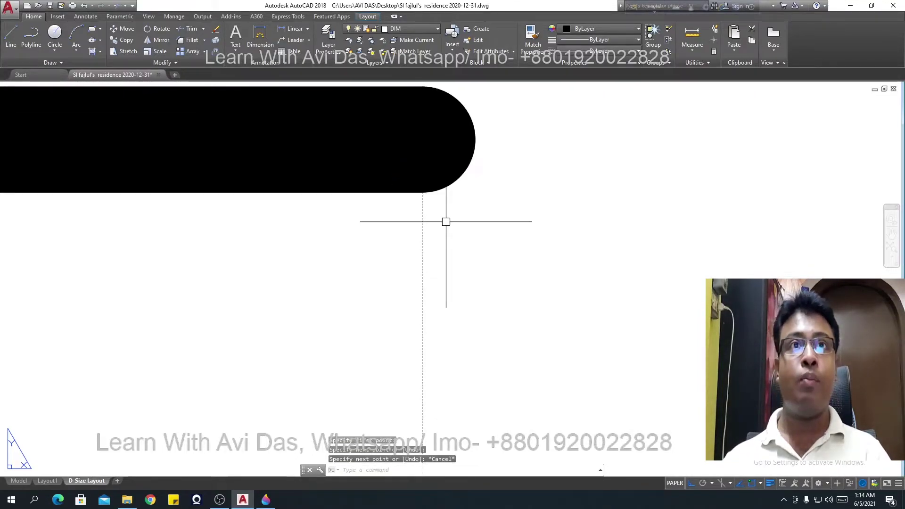
Step: Select the new top-edge line
scroll(442, 234, "down", 2)
scroll(457, 250, "down", 5)
scroll(476, 231, "down", 2)
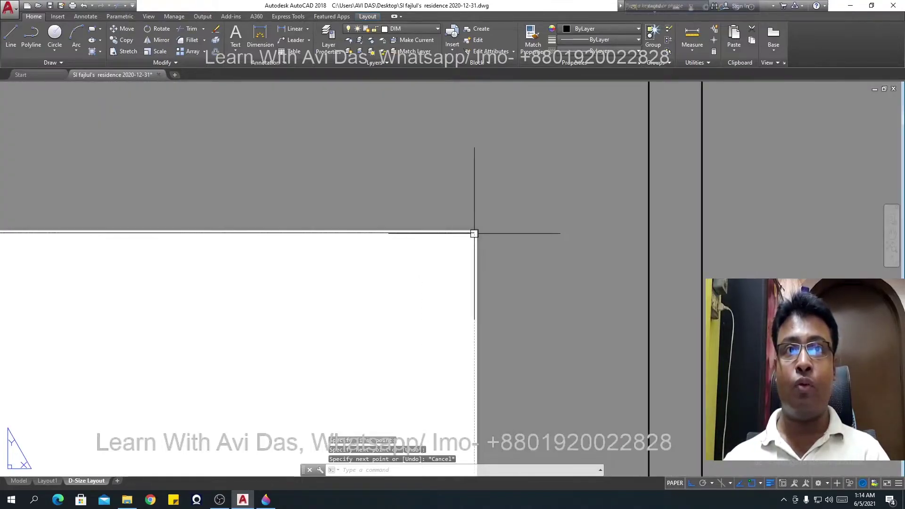
scroll(443, 226, "down", 1)
scroll(400, 222, "down", 1)
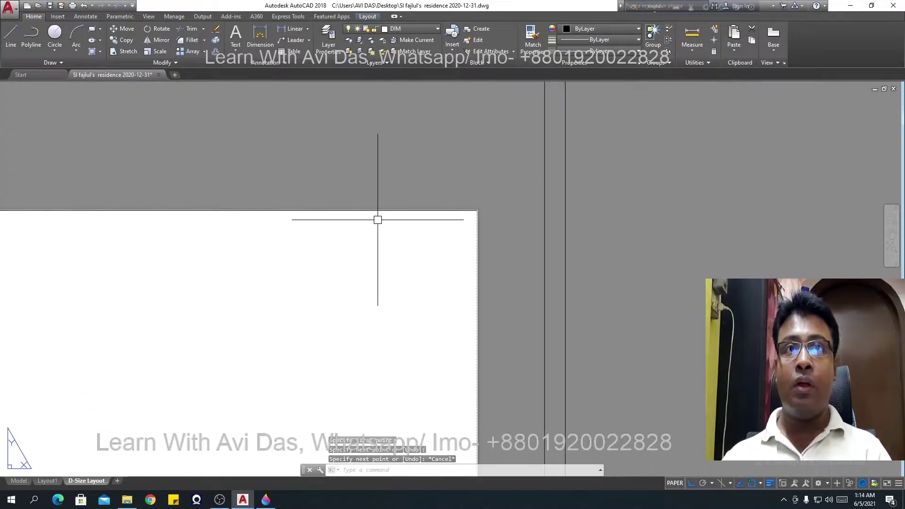
left_click(337, 209)
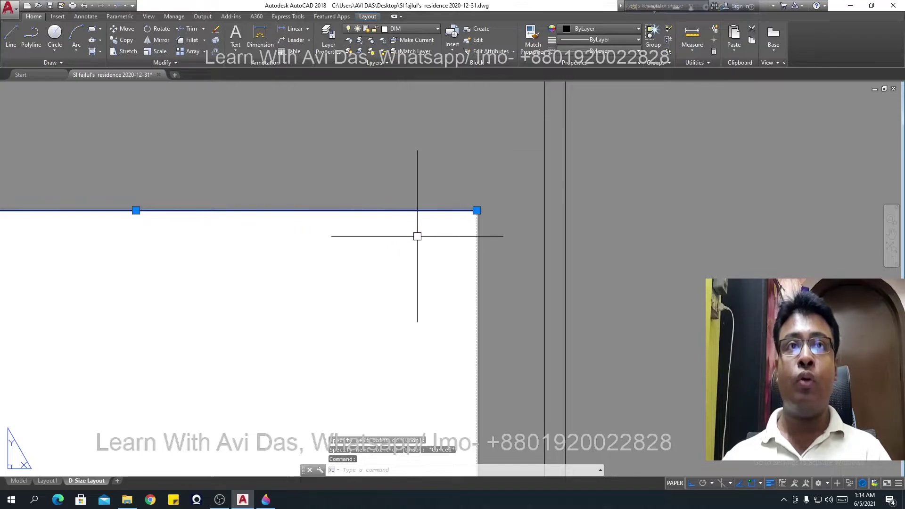
Step: Put the selected line on layer 0 and bring up the Layer Properties Manager
left_click(402, 28)
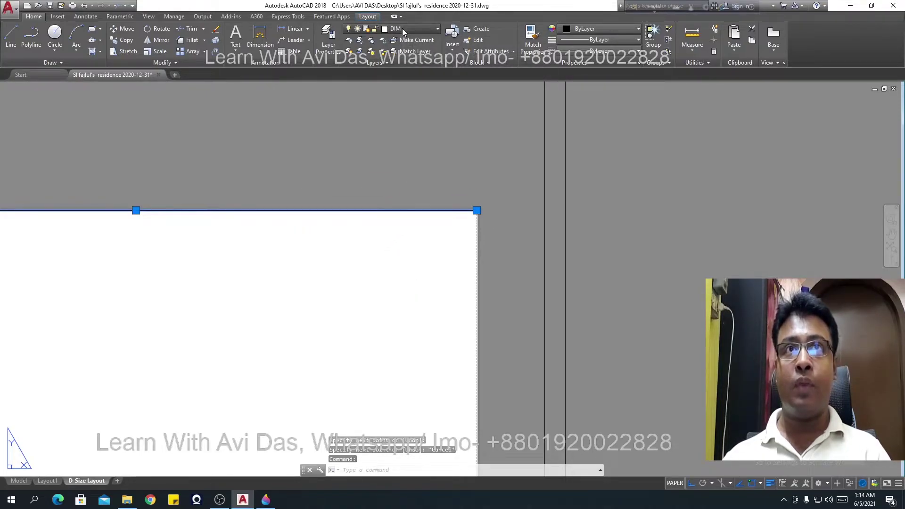
scroll(396, 139, "up", 5)
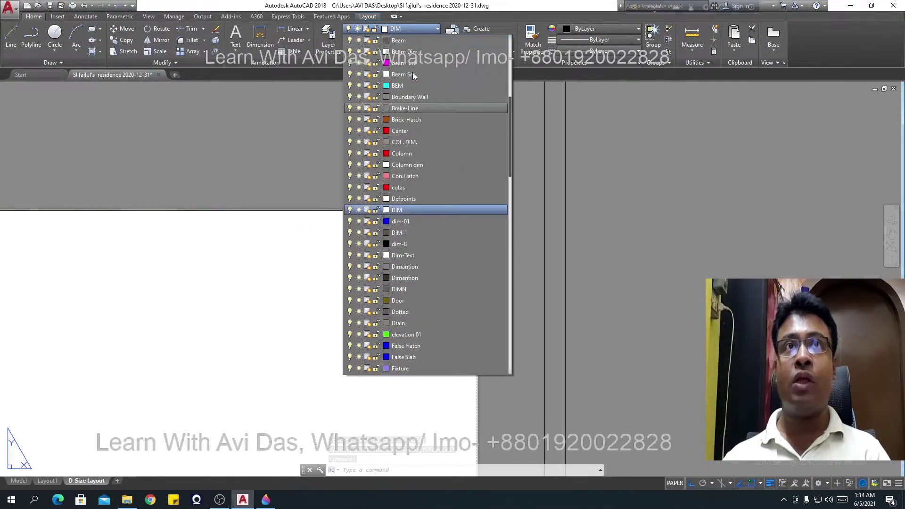
scroll(410, 70, "up", 5)
scroll(410, 70, "up", 5)
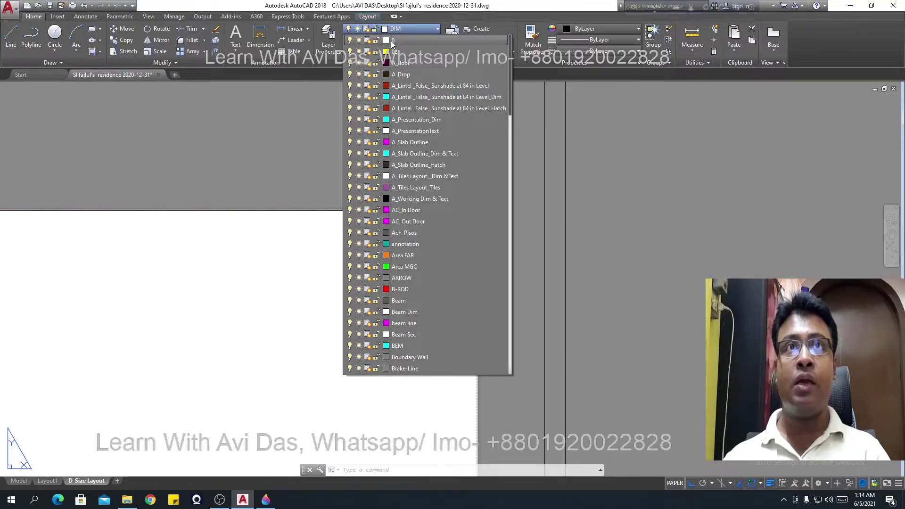
left_click(391, 40)
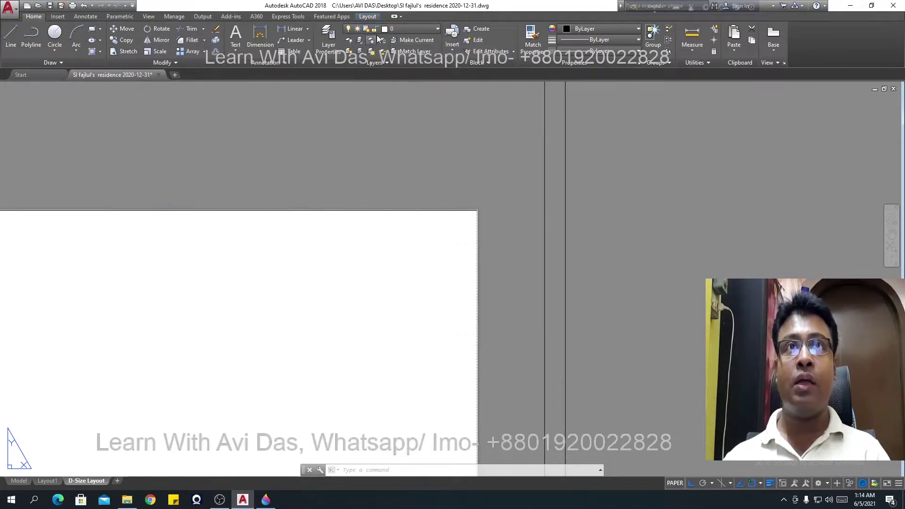
left_click(329, 56)
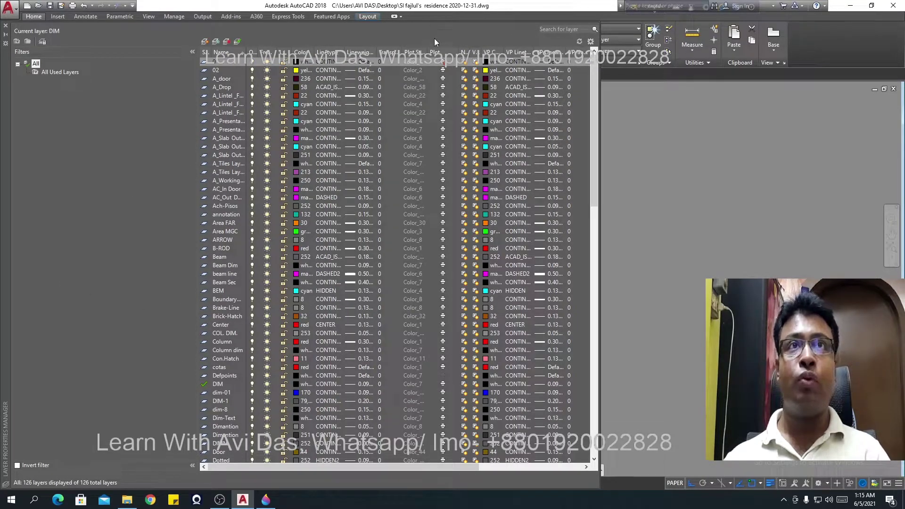
Step: Close the Layer Properties Manager and select the sheet's top-edge line
left_click(5, 24)
scroll(478, 243, "down", 5)
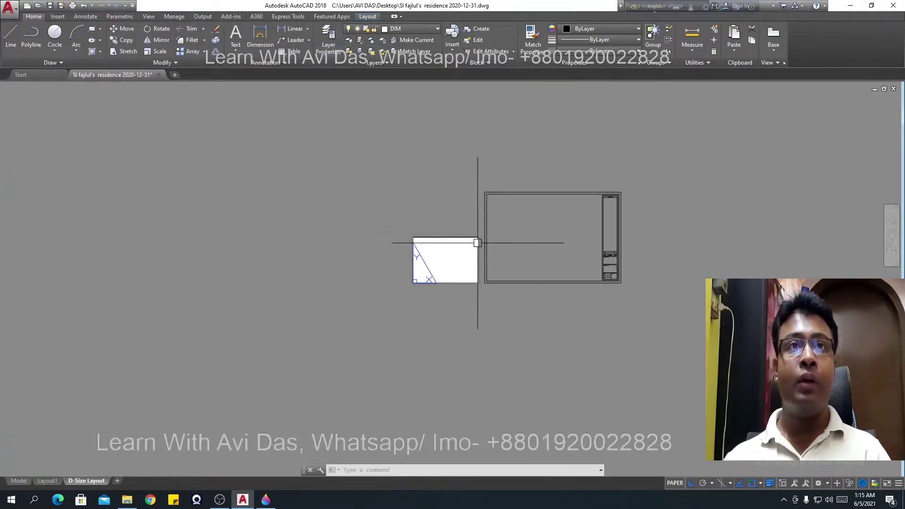
scroll(471, 240, "up", 5)
left_click(378, 203)
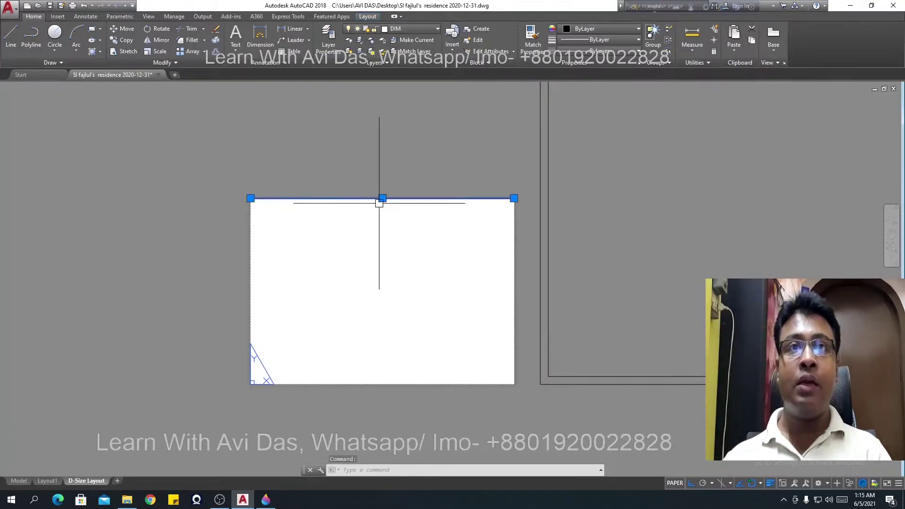
Step: Copy the top-edge line 1'-0" straight down, using the sheet corner as base point
left_click(123, 40)
scroll(260, 200, "up", 2)
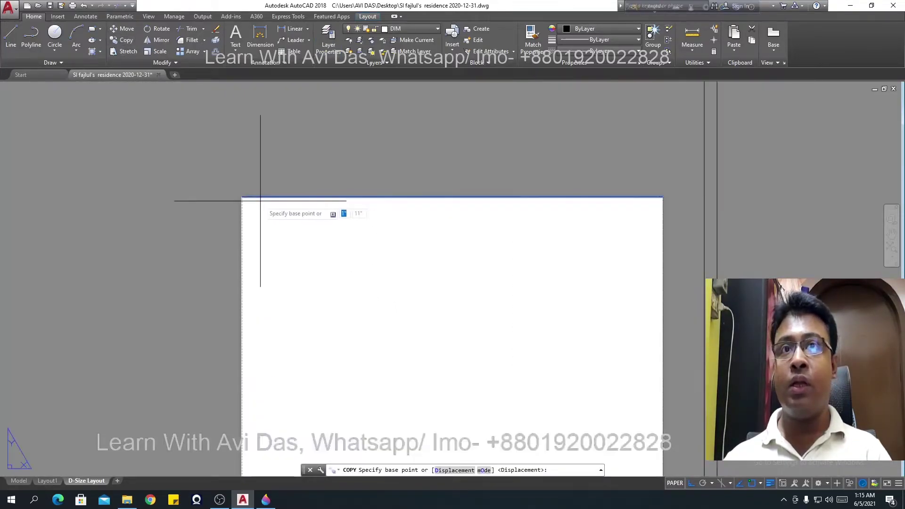
middle_click_drag(260, 201, 203, 150)
left_click(184, 149)
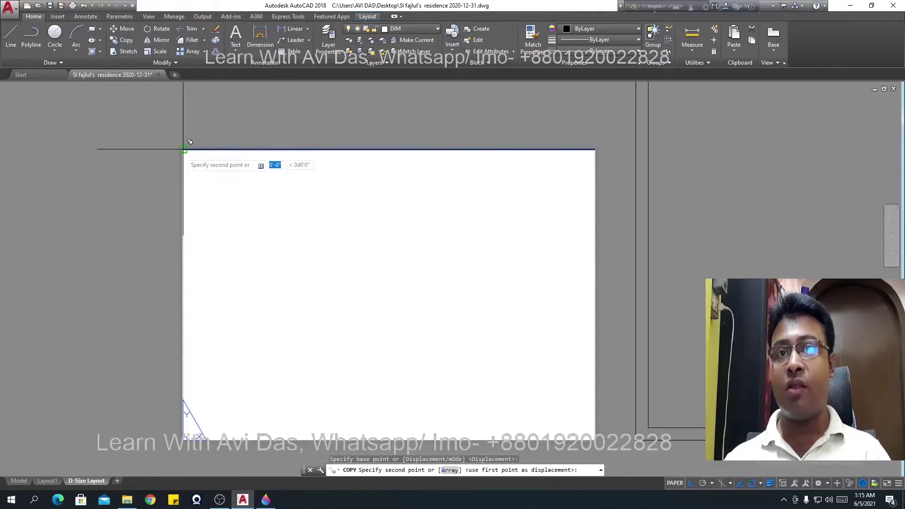
scroll(189, 144, "down", 3)
scroll(186, 245, "up", 5)
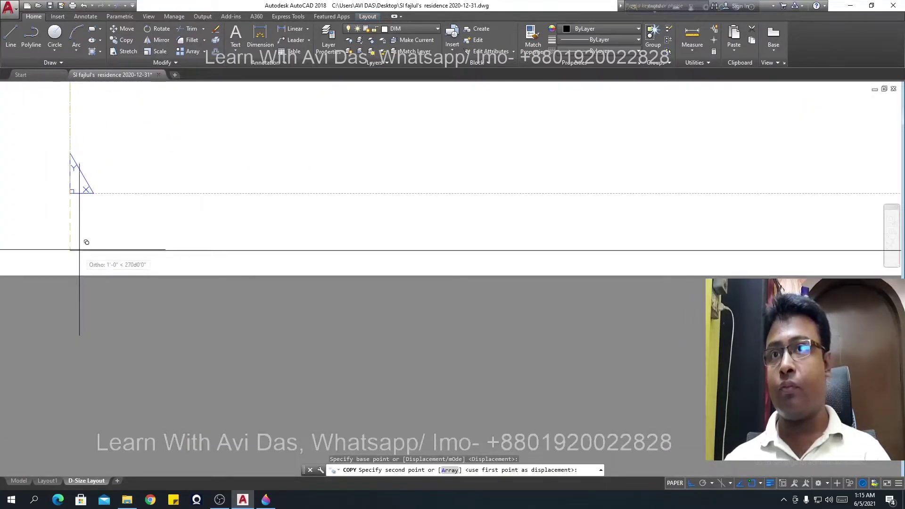
middle_click_drag(86, 242, 15, 142)
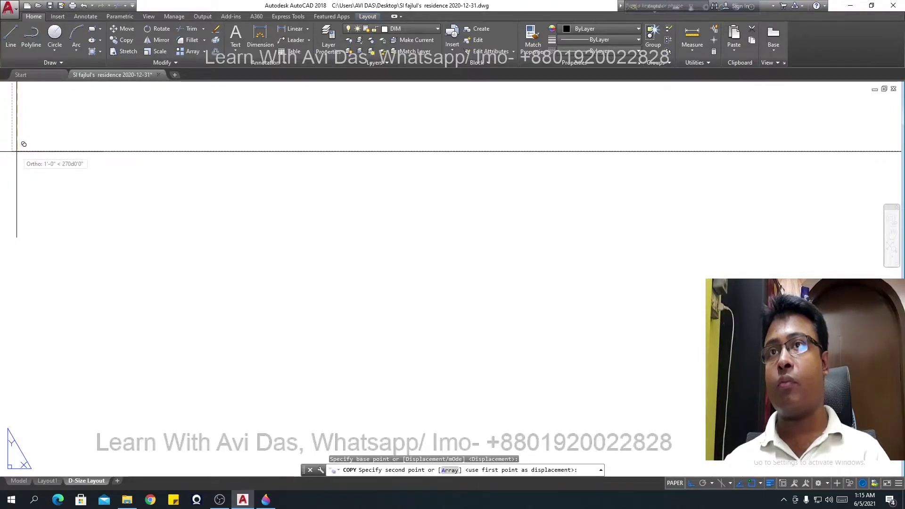
left_click(17, 150)
scroll(148, 202, "down", 2)
key("Escape")
key("Escape")
mouse_move(162, 198)
middle_mouse_down()
mouse_move(156, 236)
mouse_move(184, 250)
mouse_move(272, 256)
middle_mouse_up()
Step: Select the title block and align its top-left corner to the sheet's top-left corner
scroll(272, 256, "down", 4)
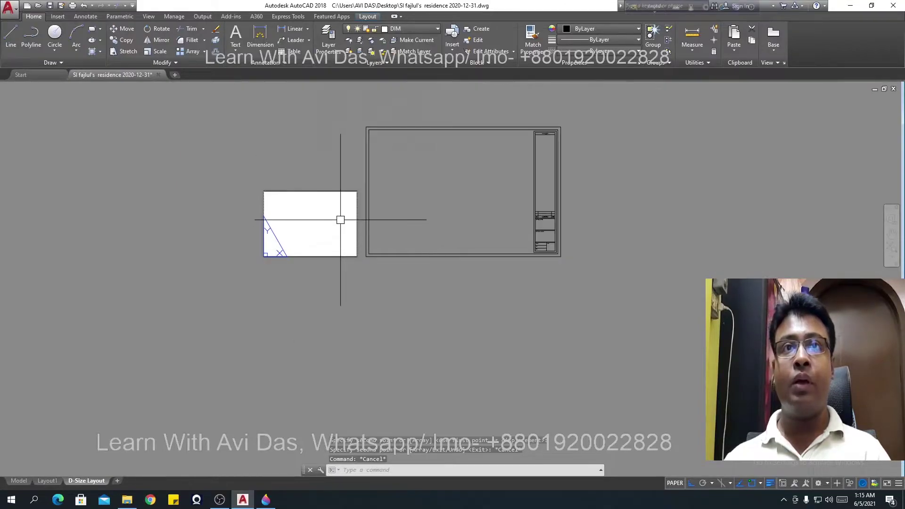
scroll(339, 216, "up", 2)
mouse_move(323, 236)
middle_mouse_down()
mouse_move(343, 239)
mouse_move(347, 248)
middle_mouse_up()
scroll(347, 253, "down", 2)
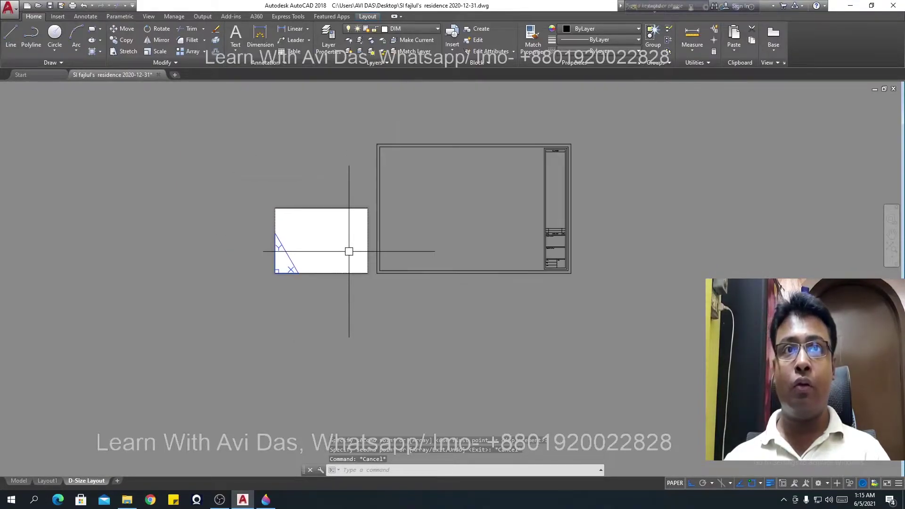
scroll(420, 161, "up", 2)
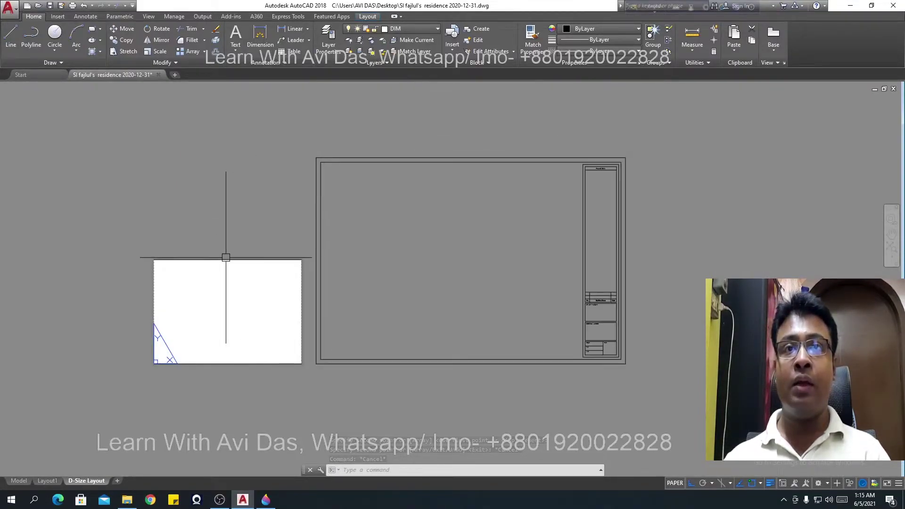
left_click(378, 159)
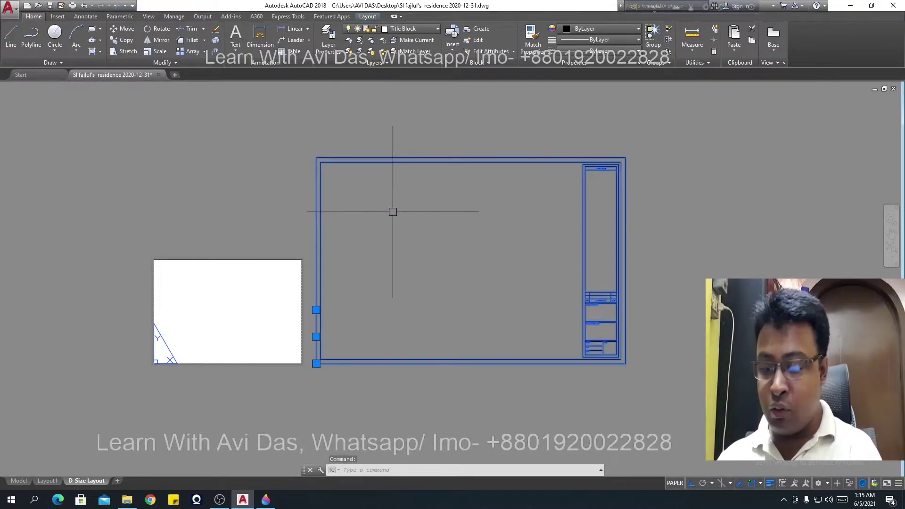
type("l")
key("Return")
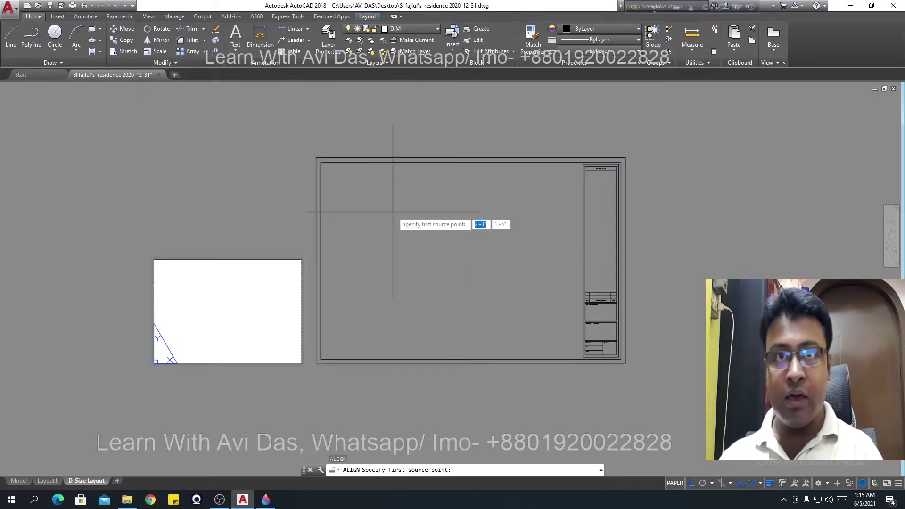
scroll(317, 160, "up", 3)
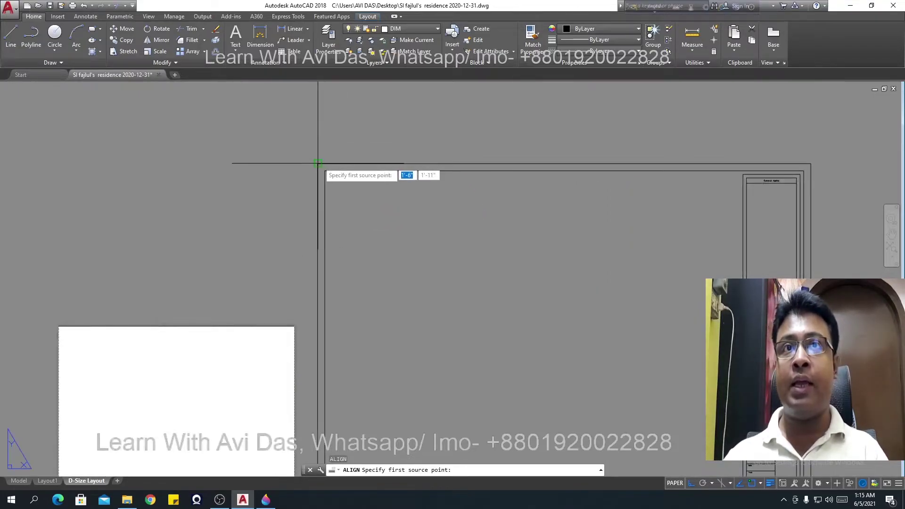
left_click(317, 161)
scroll(319, 165, "down", 5)
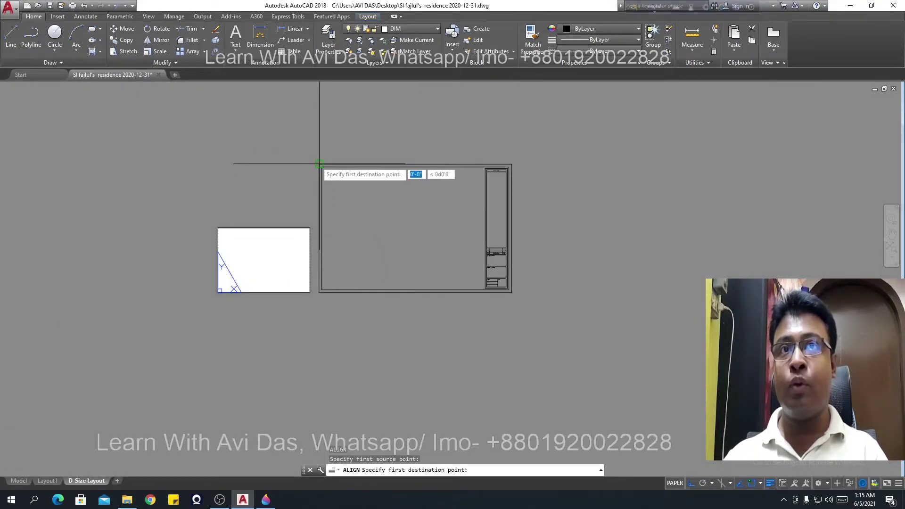
scroll(238, 225, "up", 2)
scroll(214, 231, "up", 4)
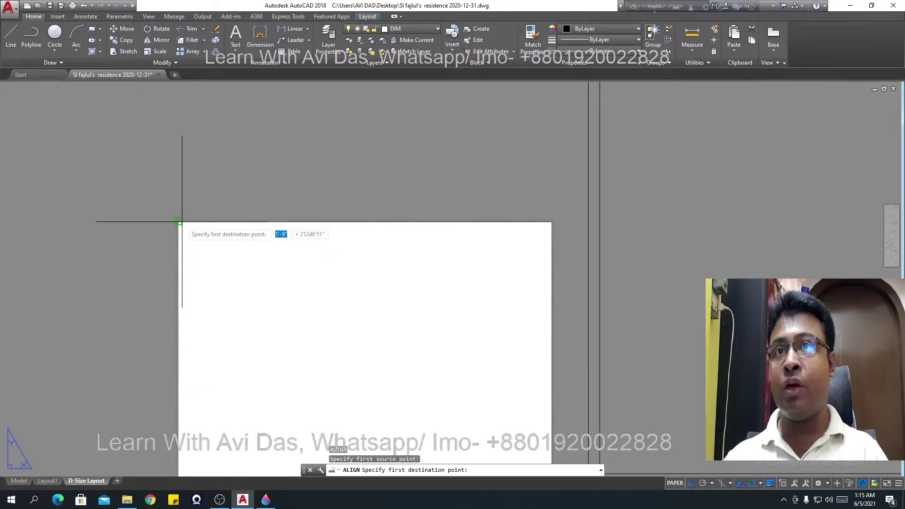
left_click(178, 221)
Step: Match the top-right corners and scale the title block to the alignment points
scroll(181, 219, "down", 5)
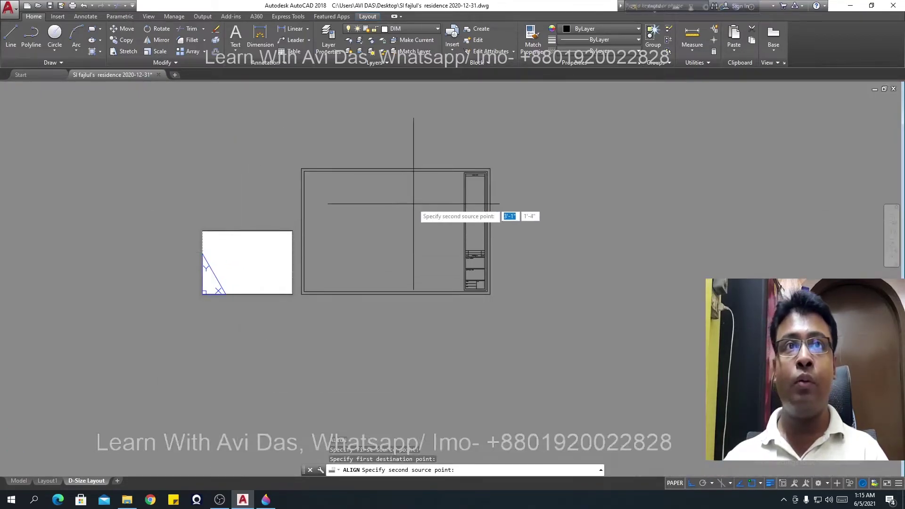
scroll(492, 174, "up", 8)
left_click(480, 151)
scroll(353, 233, "down", 8)
scroll(229, 192, "up", 8)
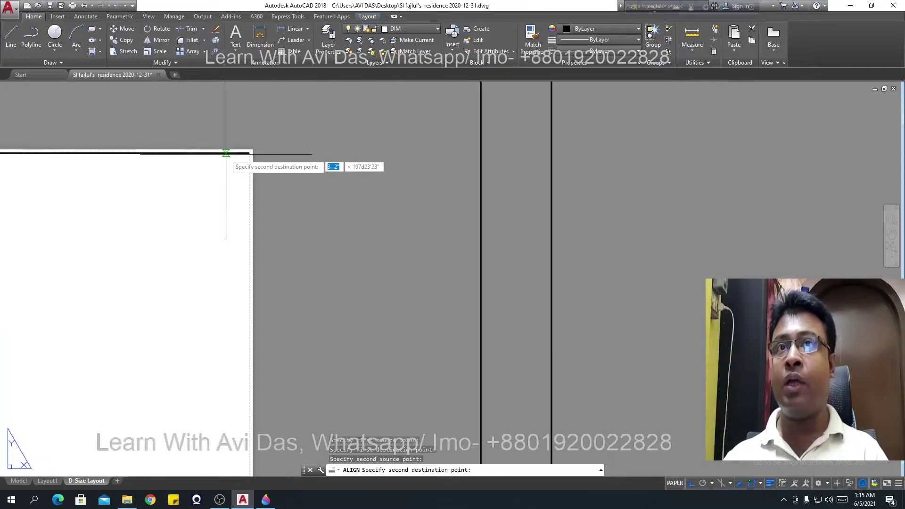
left_click(250, 151)
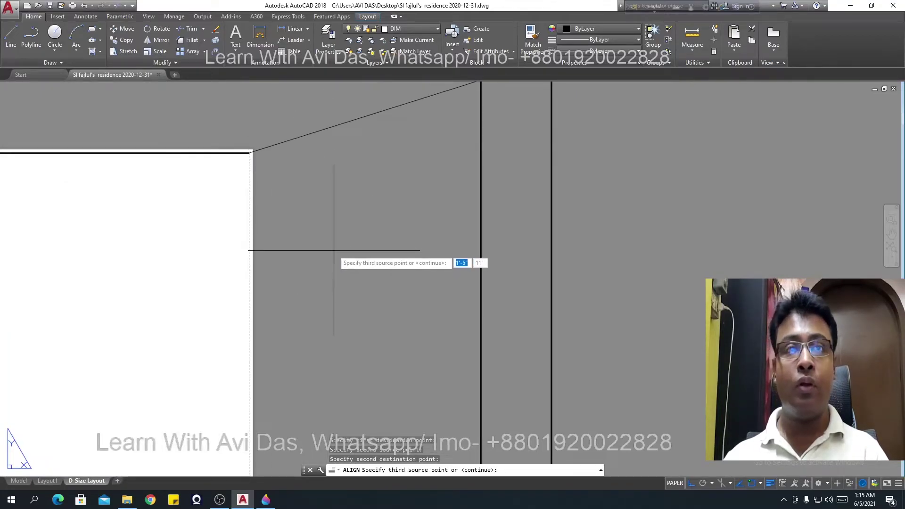
key("Return")
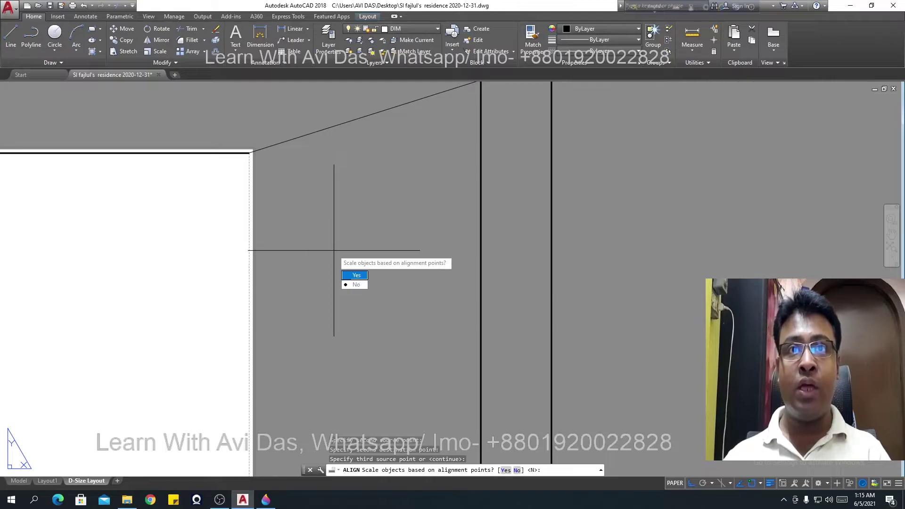
left_click(356, 275)
scroll(370, 232, "down", 3)
scroll(379, 241, "up", 2)
Step: Move the title-block border straight down with Ortho (F8) on
scroll(354, 328, "up", 3)
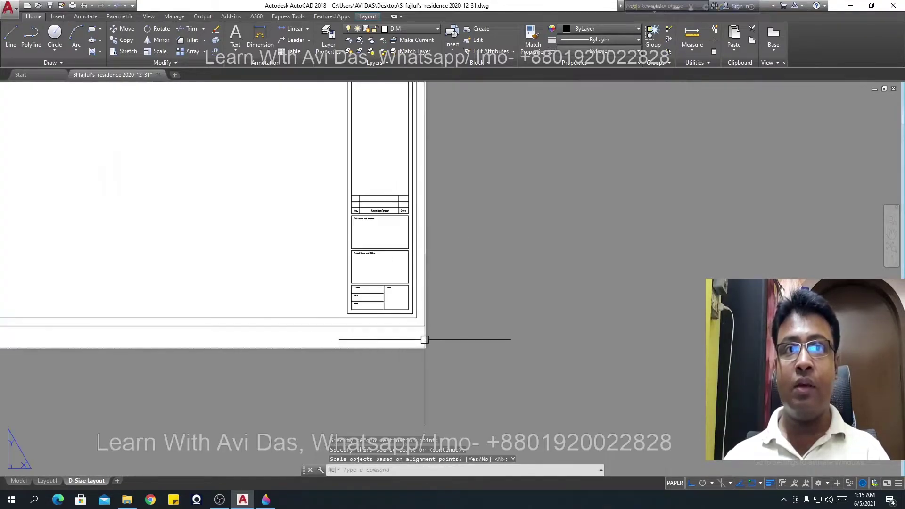
scroll(424, 340, "up", 2)
scroll(448, 337, "down", 2)
scroll(439, 337, "down", 3)
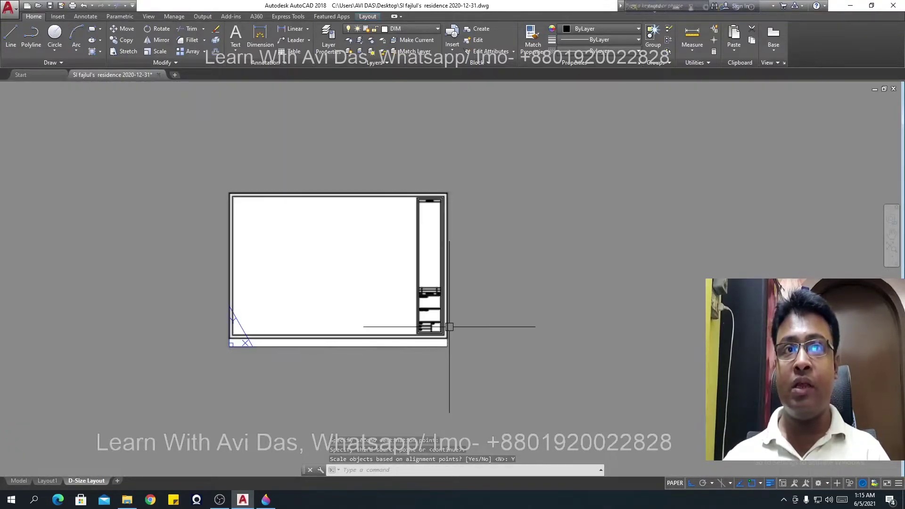
scroll(445, 264, "up", 5)
scroll(424, 179, "up", 5)
scroll(424, 179, "down", 10)
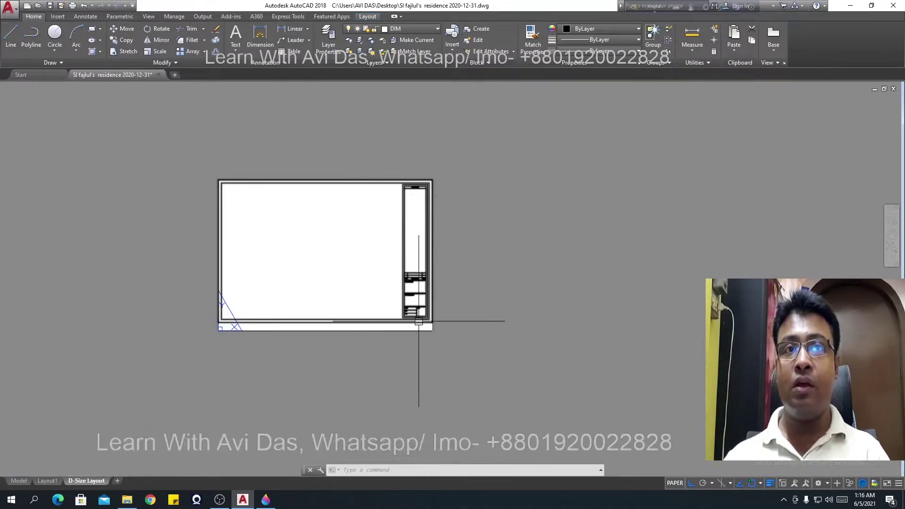
scroll(419, 322, "up", 6)
scroll(470, 338, "up", 4)
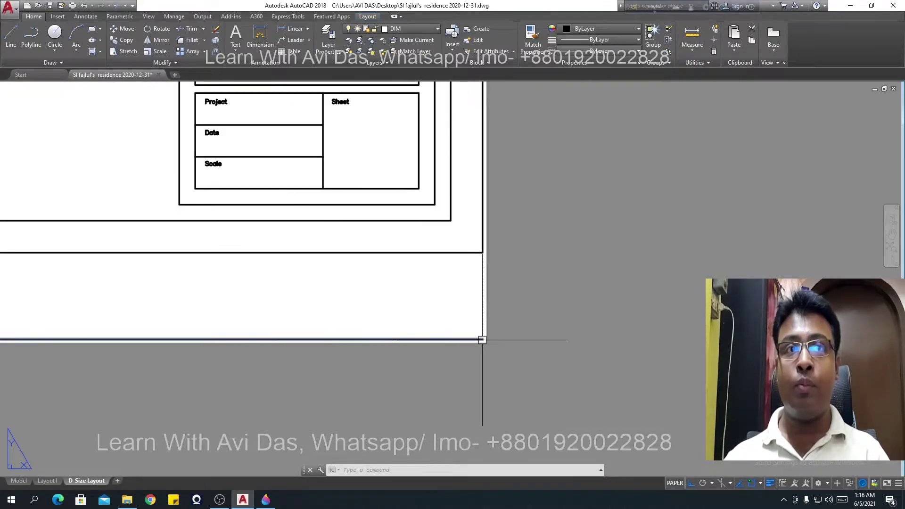
scroll(484, 337, "down", 8)
scroll(178, 333, "down", 2)
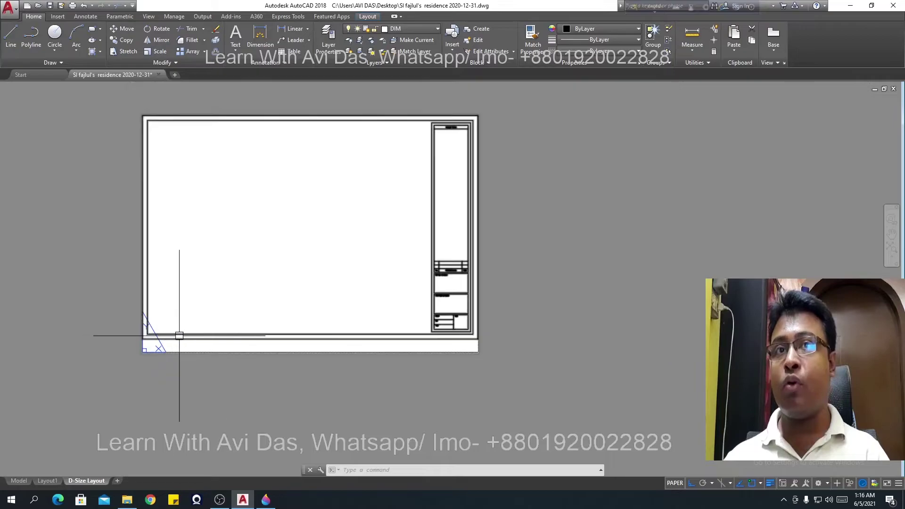
left_click(438, 333)
scroll(438, 333, "up", 3)
scroll(535, 328, "up", 1)
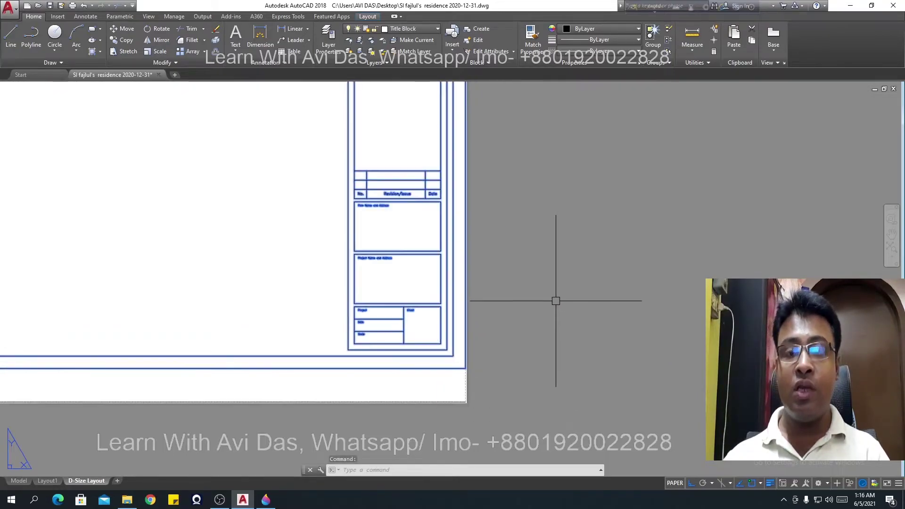
scroll(538, 352, "down", 2)
key("Return")
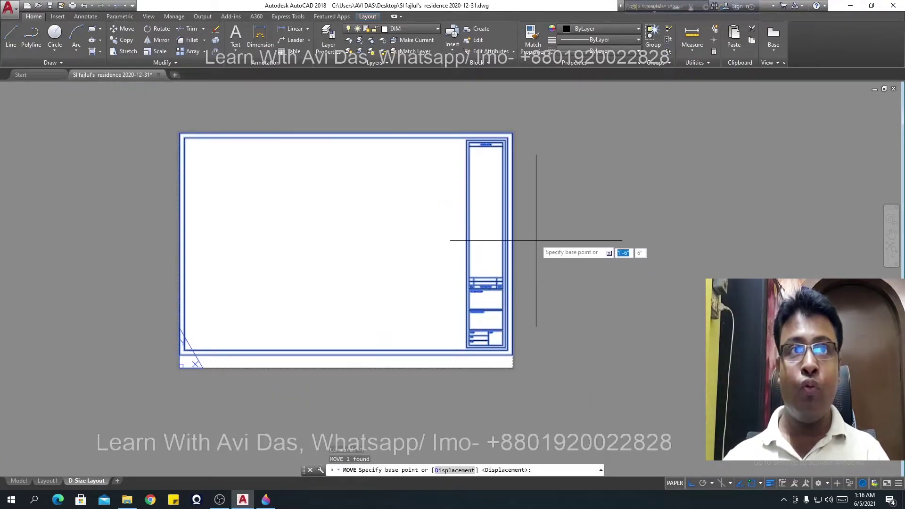
left_click(536, 240)
scroll(535, 238, "up", 1)
scroll(535, 237, "up", 1)
key("F8")
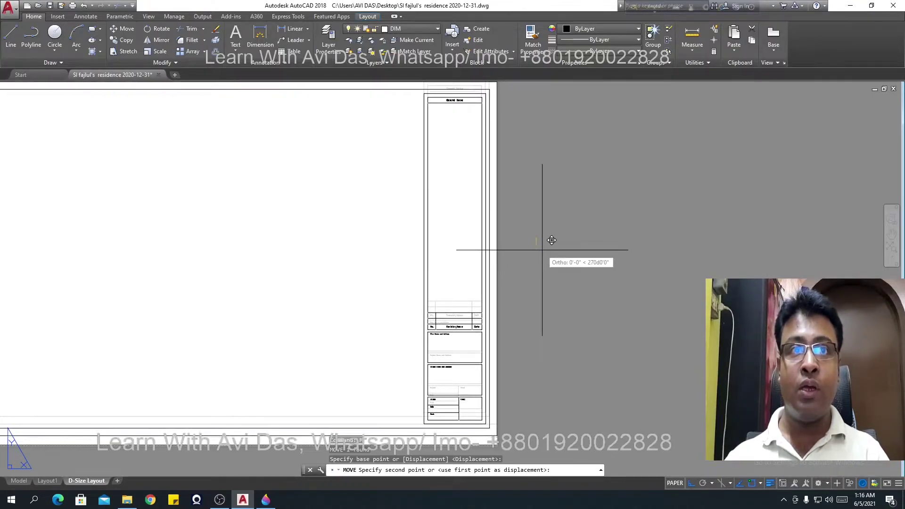
left_click(542, 251)
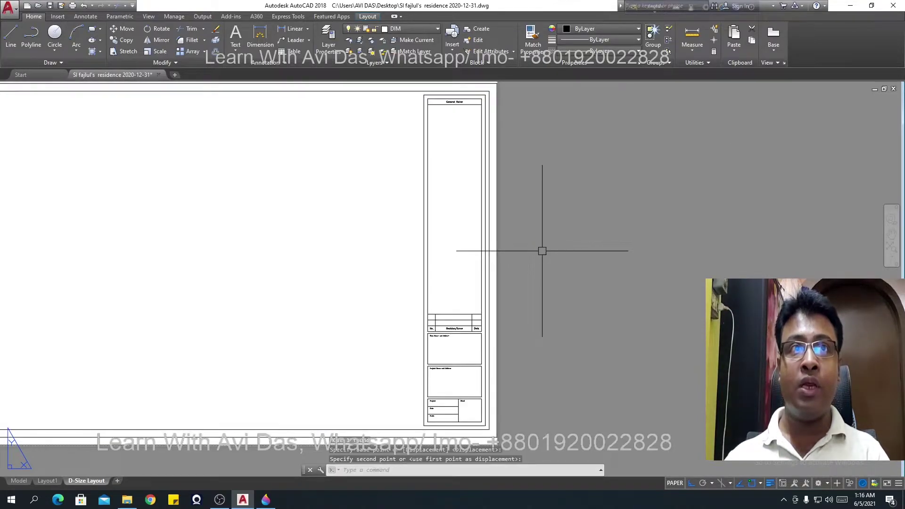
Step: Pan and zoom to bring the whole layout sheet back into centred view
scroll(509, 263, "down", 2)
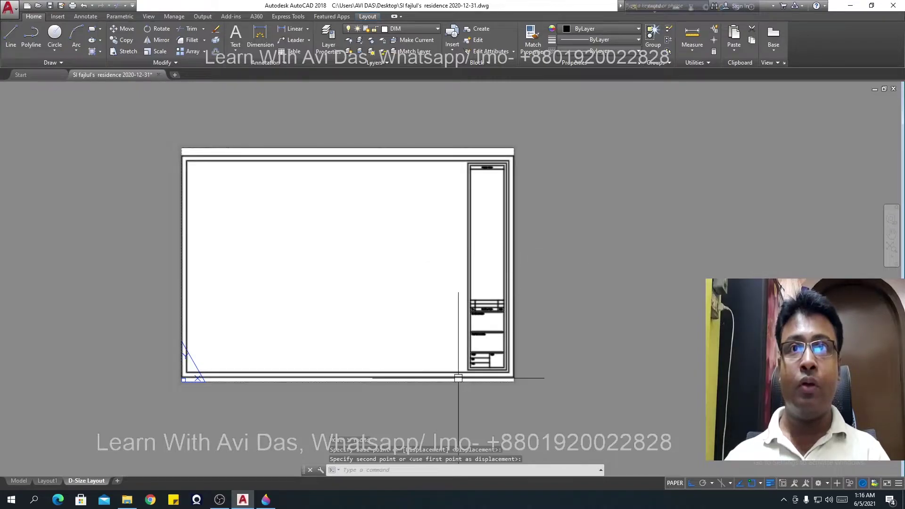
scroll(460, 391, "up", 4)
scroll(477, 339, "down", 3)
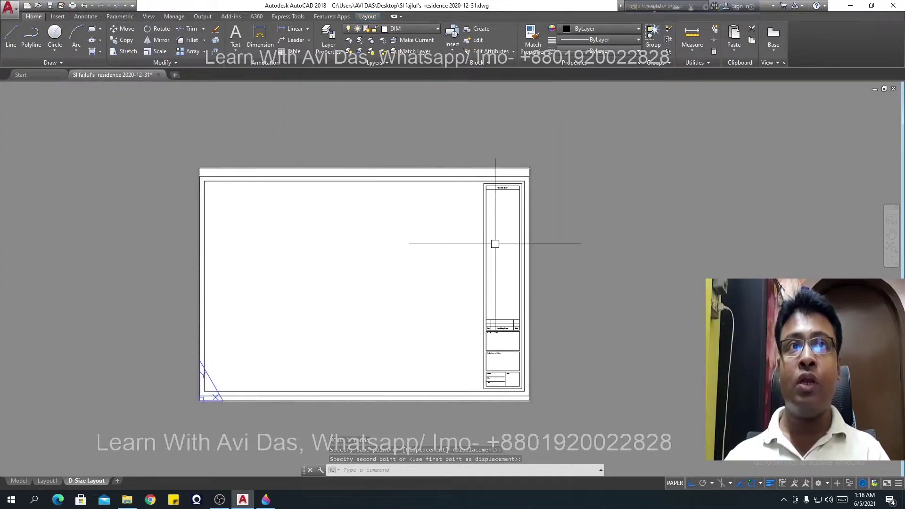
scroll(494, 242, "up", 5)
scroll(495, 211, "down", 3)
middle_click_drag(499, 242, 589, 212)
scroll(463, 259, "down", 2)
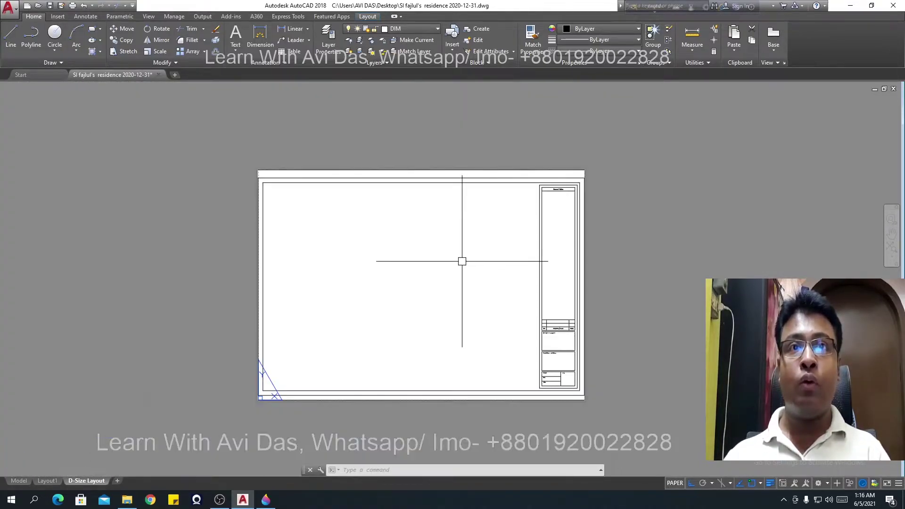
middle_click_drag(462, 259, 397, 252)
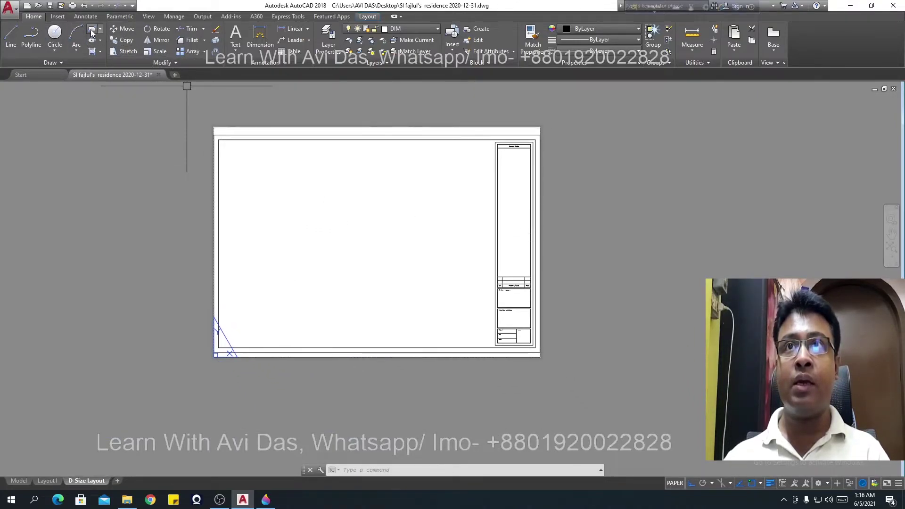
Step: Make layer 0 current and draw a tall rectangle left of the title block
left_click(92, 31)
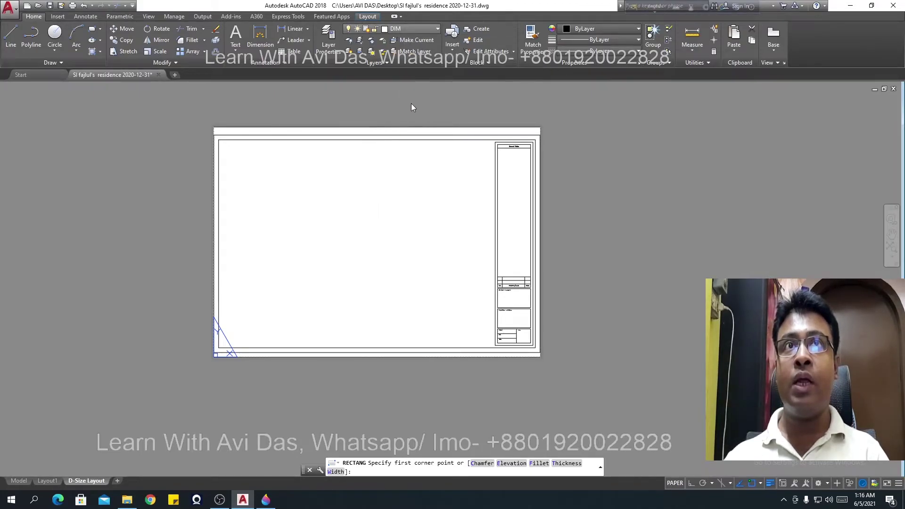
left_click(410, 28)
scroll(400, 142, "up", 5)
scroll(401, 94, "up", 5)
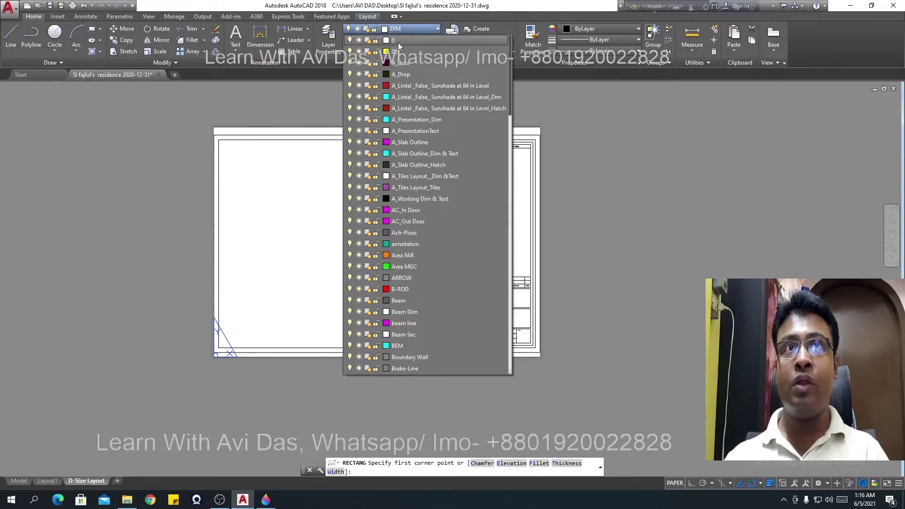
left_click(395, 42)
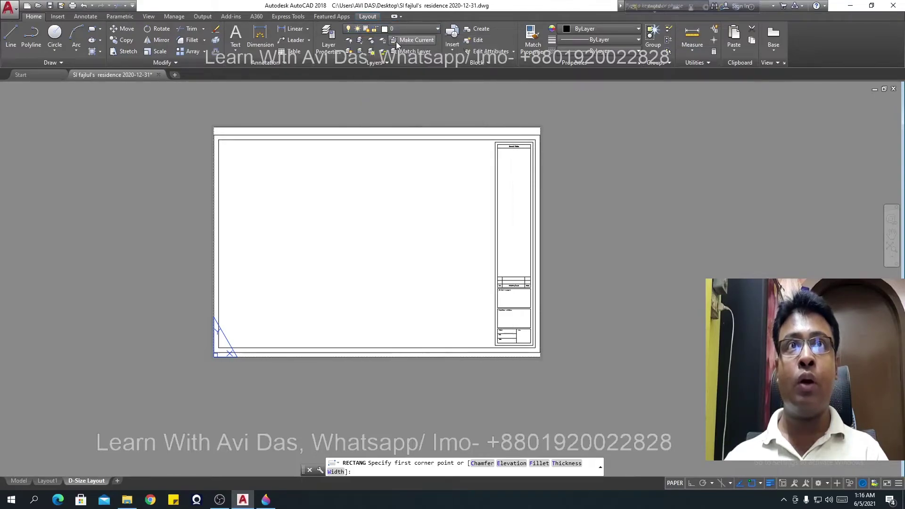
middle_click_drag(324, 181, 305, 169)
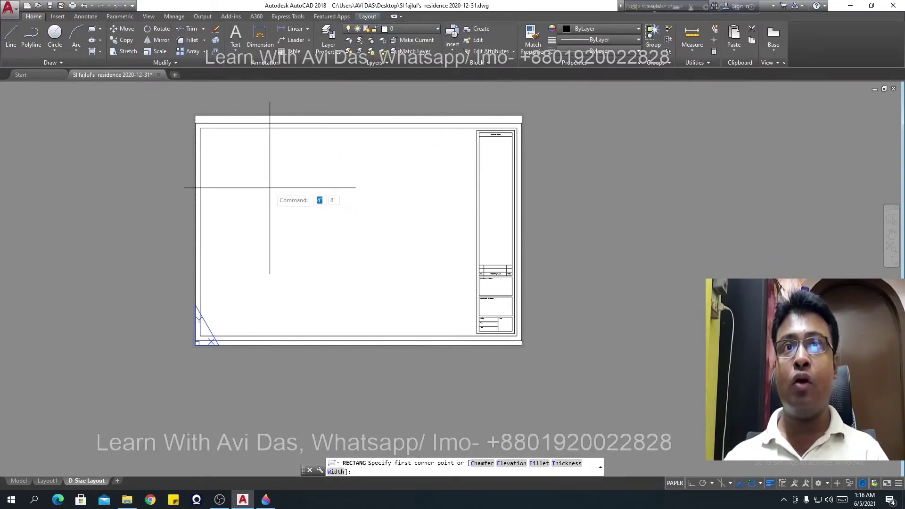
left_click(243, 159)
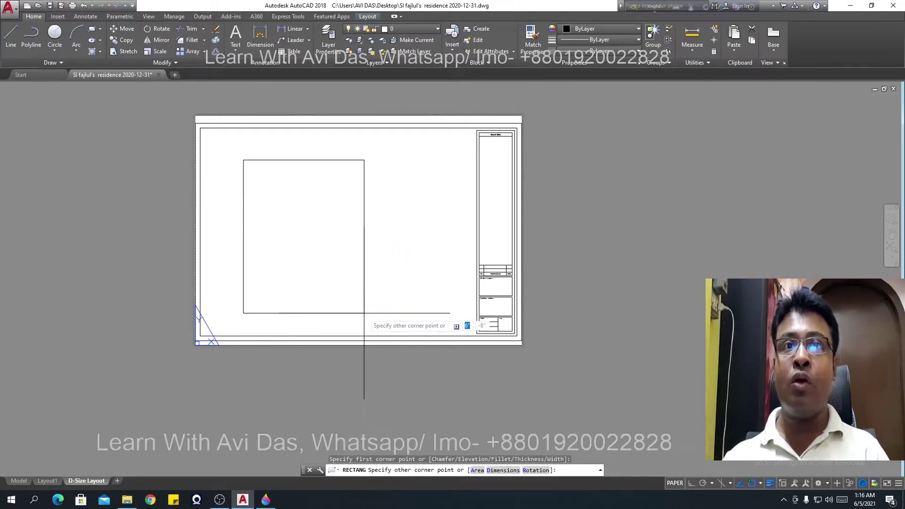
left_click(360, 310)
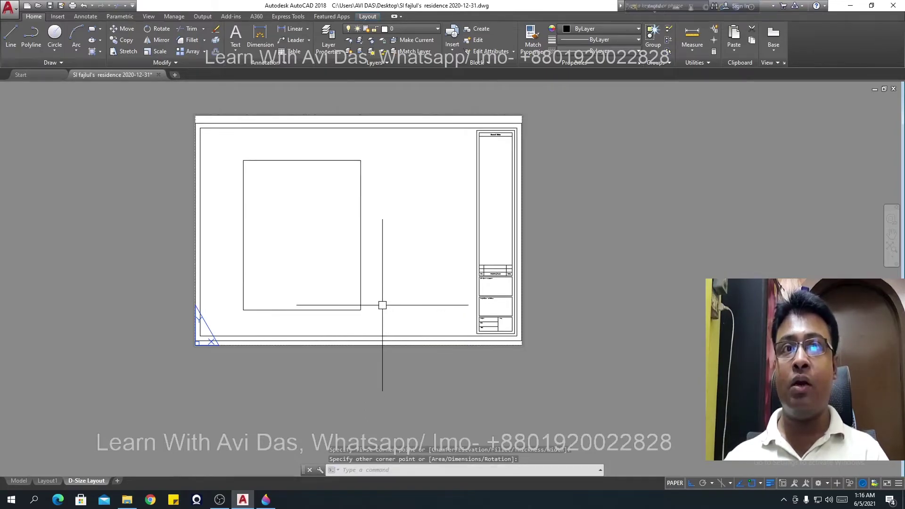
scroll(375, 241, "up", 2)
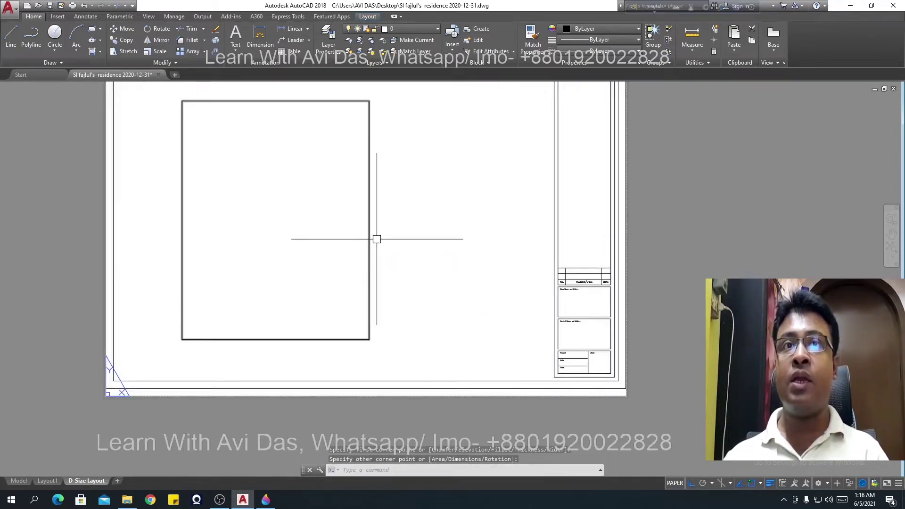
scroll(380, 258, "down", 2)
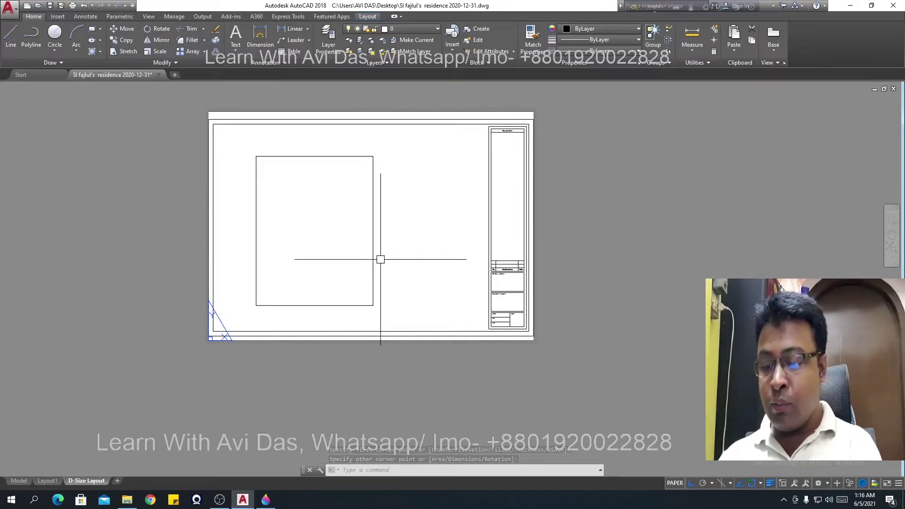
Step: Convert the rectangle into a layout viewport with MV and the Object option
type("M")
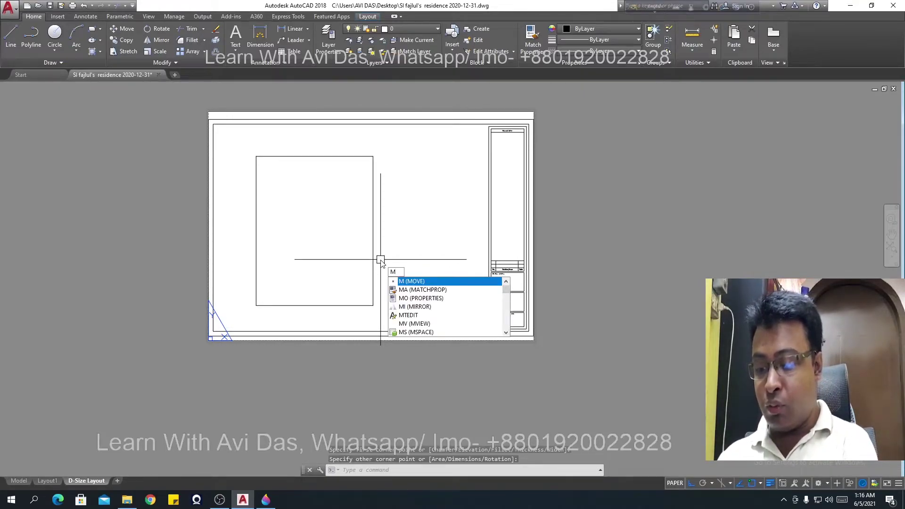
type("V")
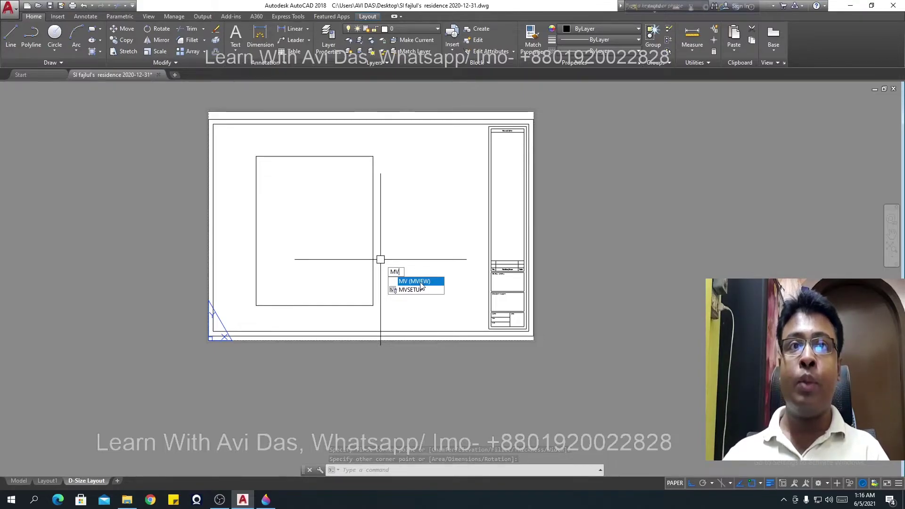
key("Return")
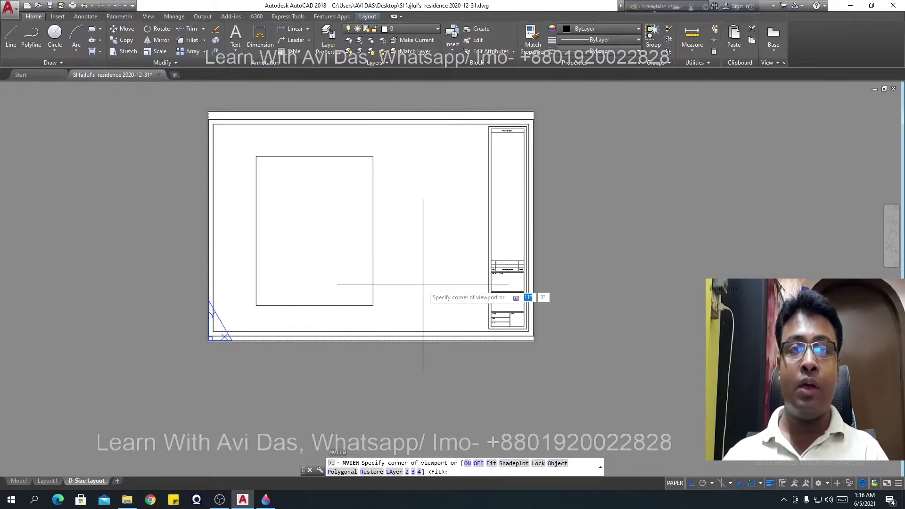
left_click(558, 464)
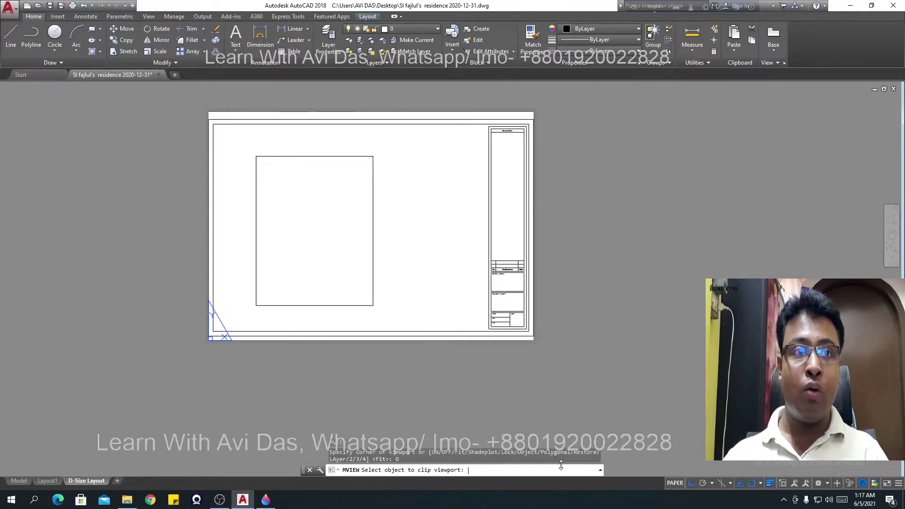
left_click(357, 305)
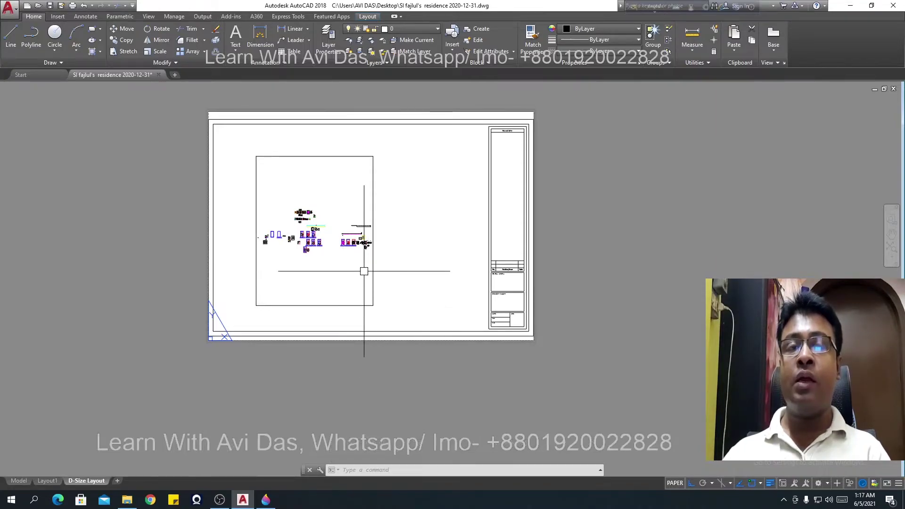
middle_click_drag(327, 235, 313, 242)
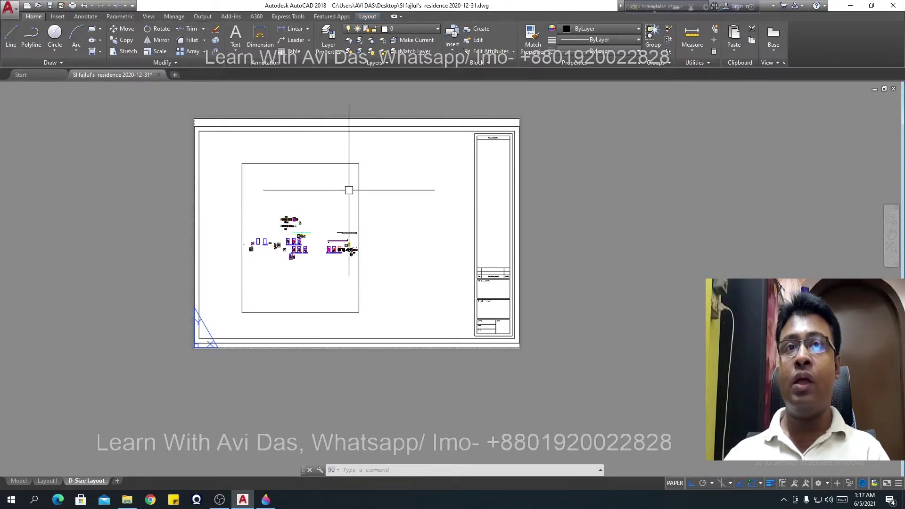
Step: Activate the viewport, pan to the floor plan, and set its scale to 1/8" = 1'-0"
double_click(306, 284)
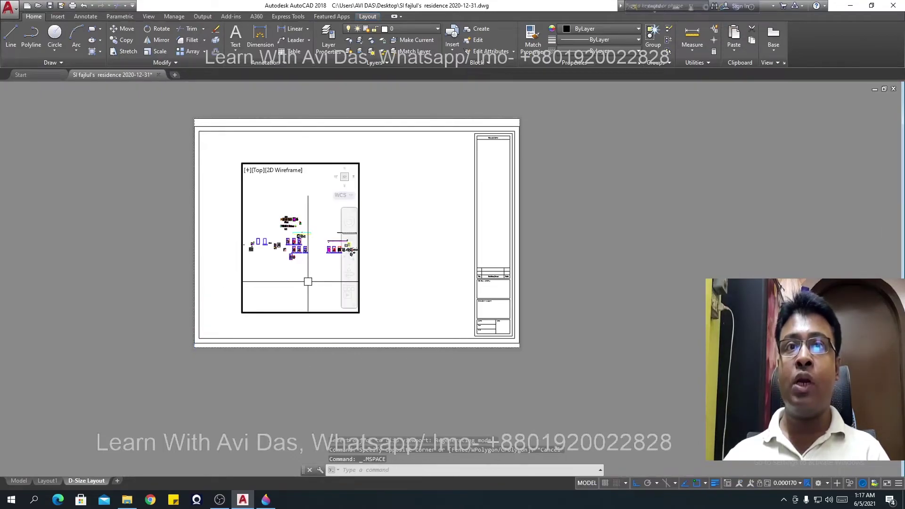
scroll(342, 269, "up", 5)
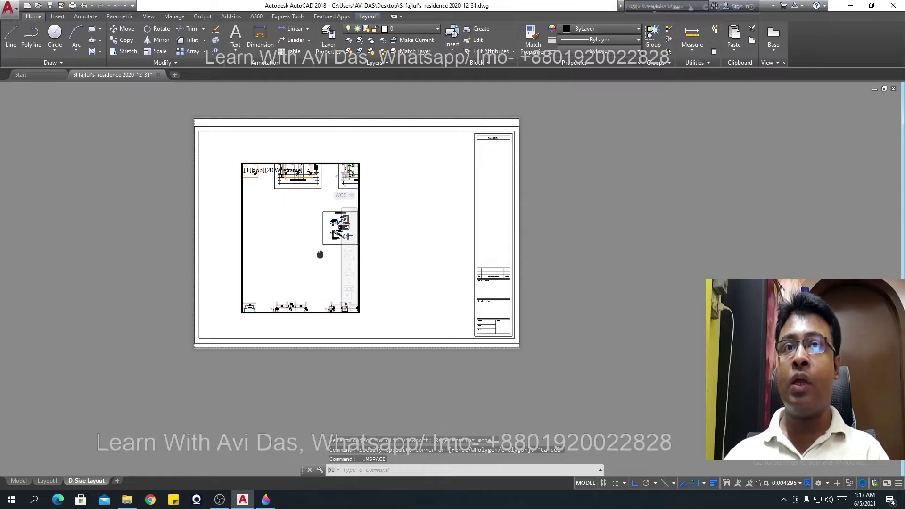
middle_click_drag(310, 273, 323, 250)
scroll(323, 250, "up", 3)
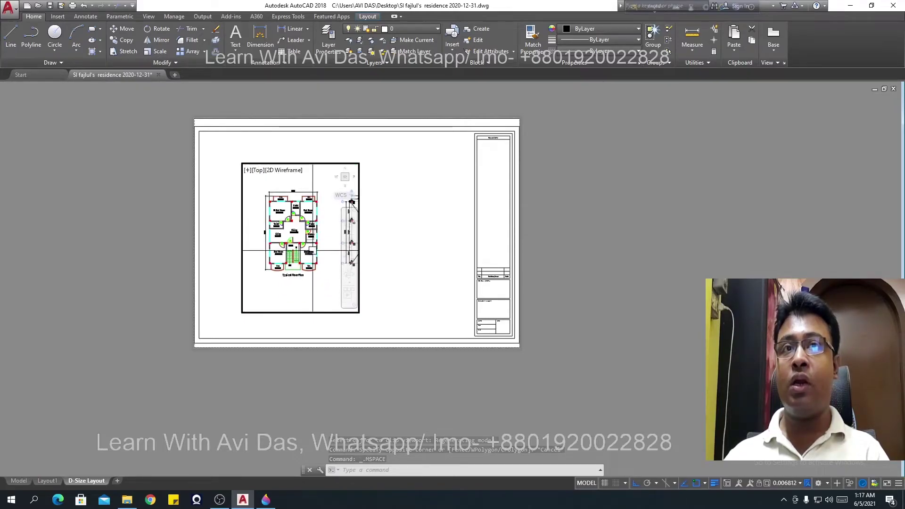
scroll(302, 255, "up", 3)
scroll(318, 263, "down", 2)
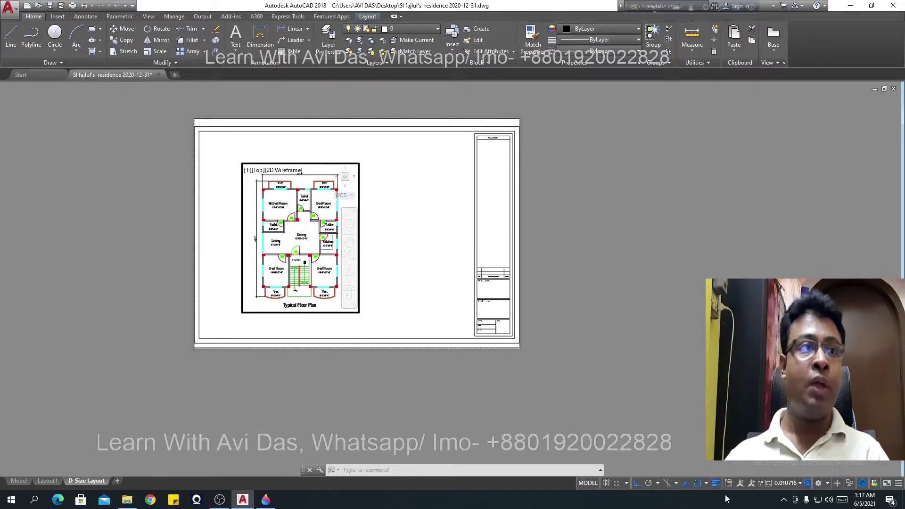
left_click(797, 483)
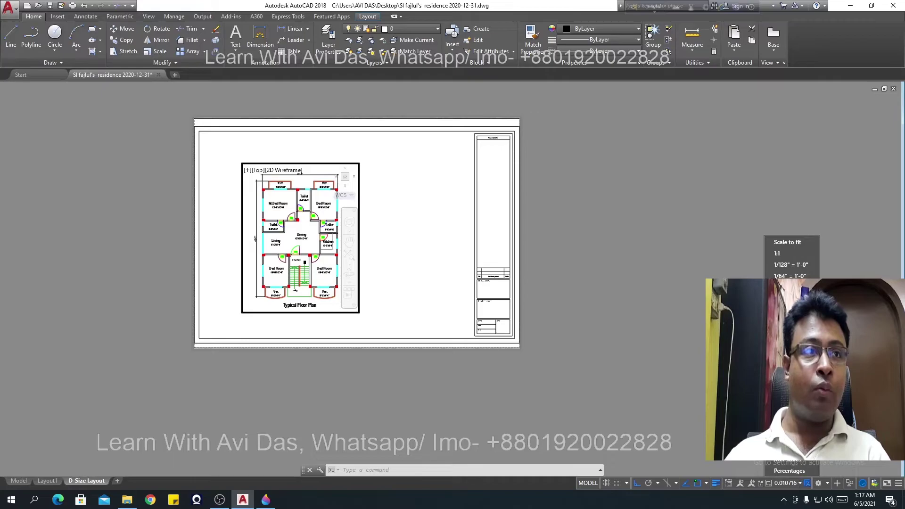
left_click(791, 321)
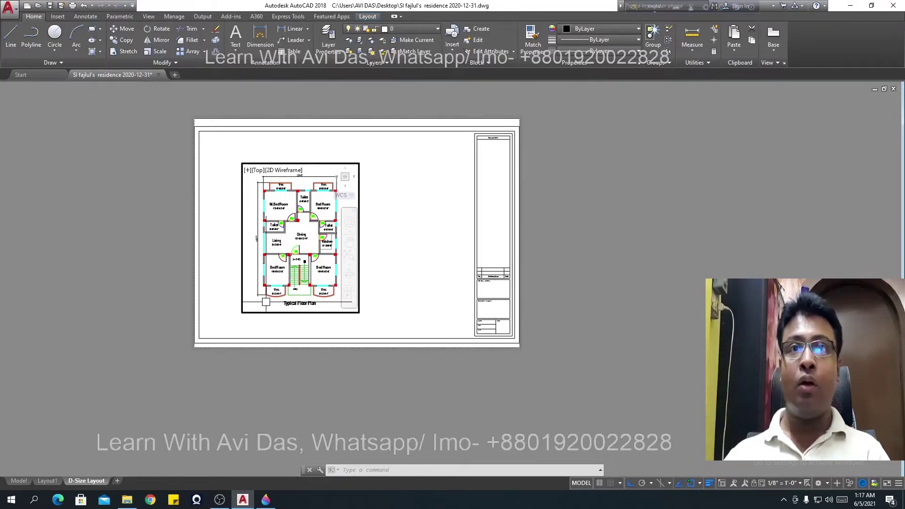
Step: Nudge the floor plan down, reapply 1/8" = 1'-0", and centre it in the viewport
scroll(258, 299, "down", 2)
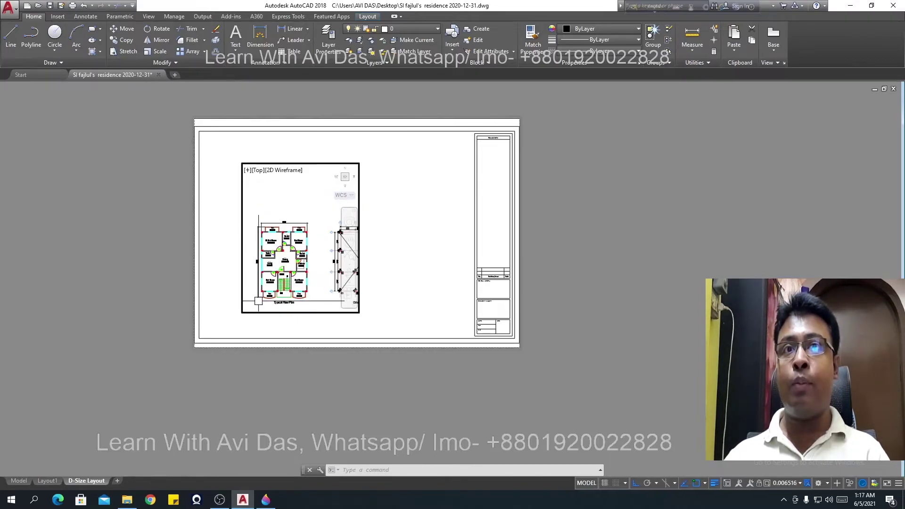
scroll(264, 299, "up", 2)
scroll(272, 298, "down", 2)
scroll(273, 297, "up", 1)
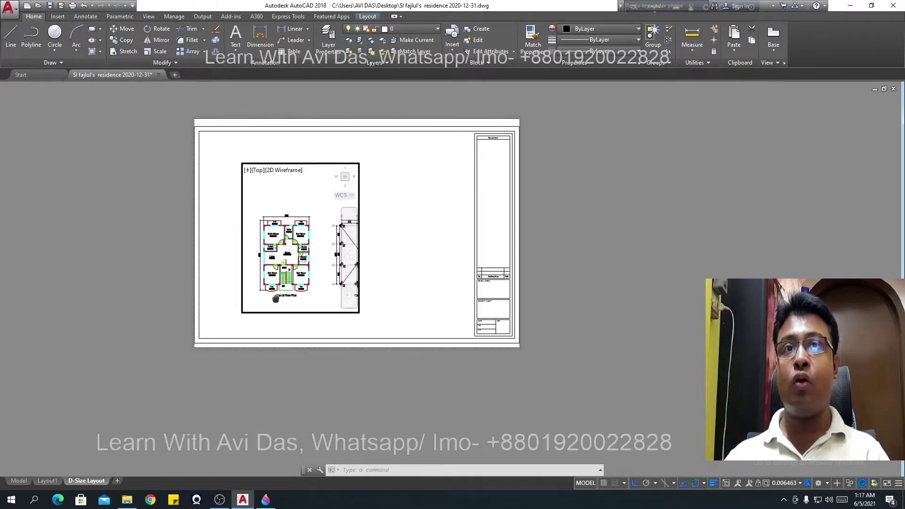
scroll(283, 292, "up", 1)
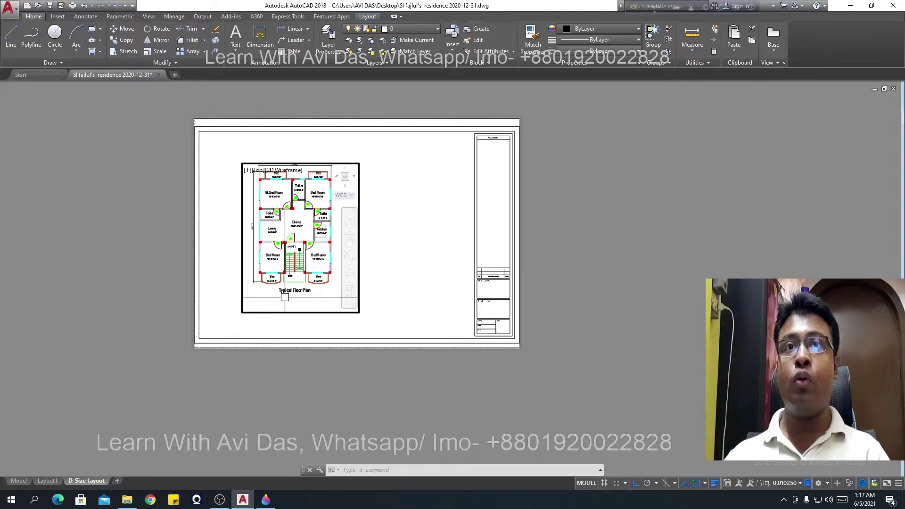
middle_click_drag(283, 291, 281, 302)
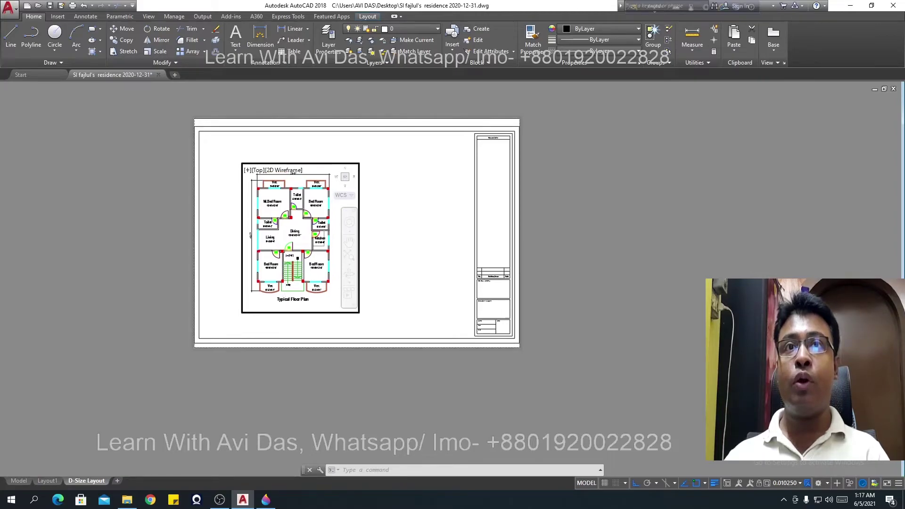
left_click(793, 482)
left_click(787, 320)
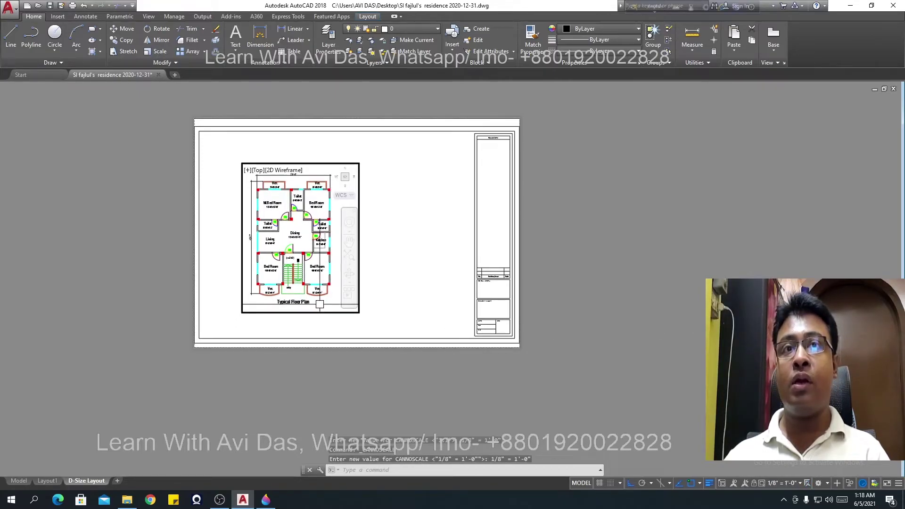
middle_click_drag(319, 304, 316, 305)
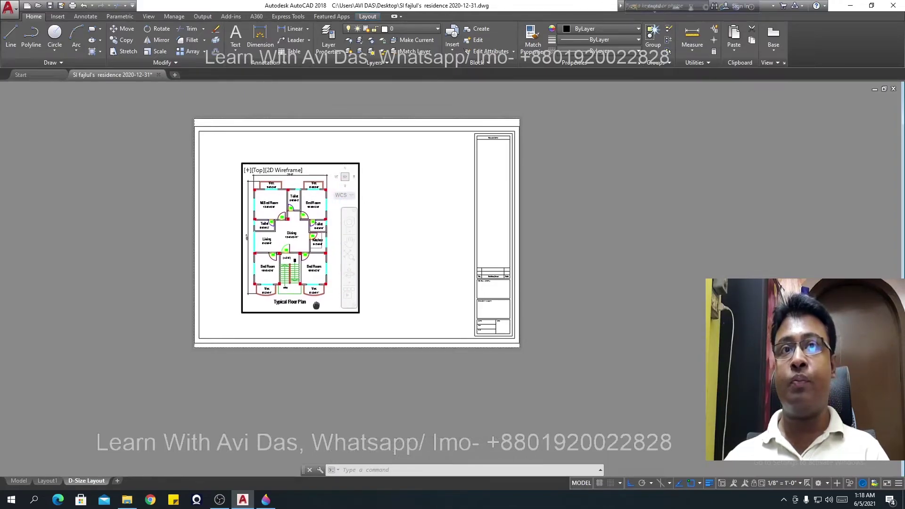
Step: Stretch the viewport's right edge so it includes the Column Layout
double_click(402, 296)
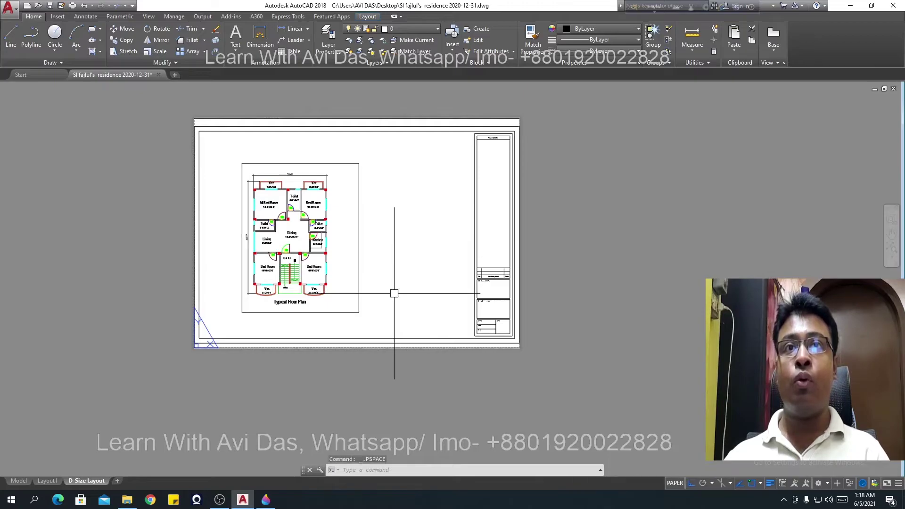
left_click(359, 258)
left_click(359, 237)
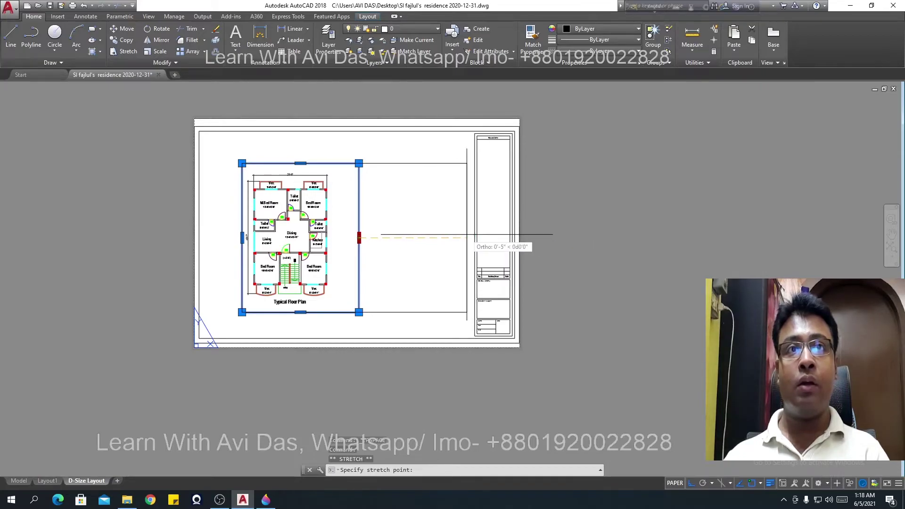
left_click(473, 237)
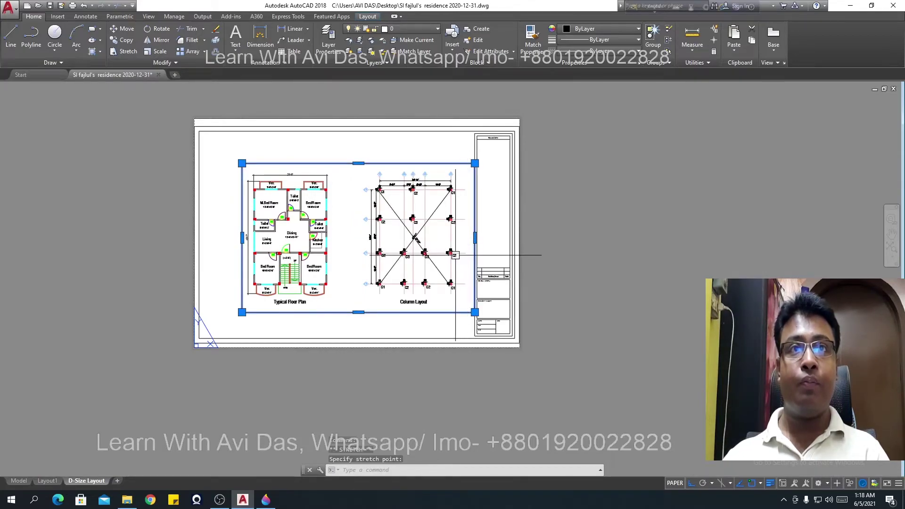
scroll(468, 247, "up", 2)
scroll(476, 274, "down", 2)
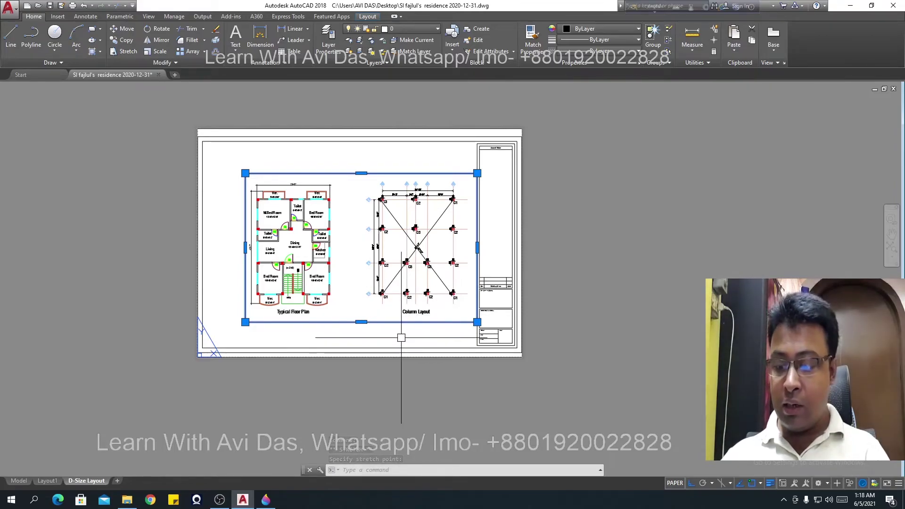
Step: Move the viewport further left on the sheet
type("m")
key("Return")
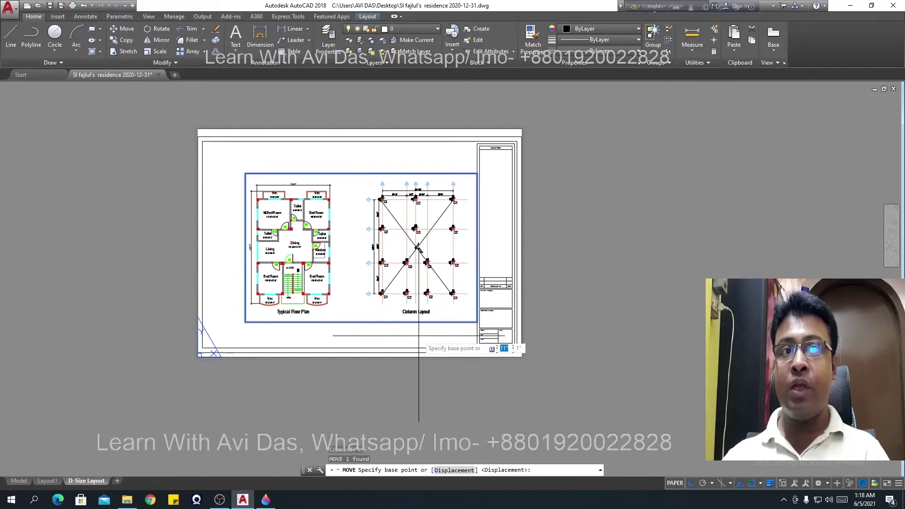
left_click(424, 328)
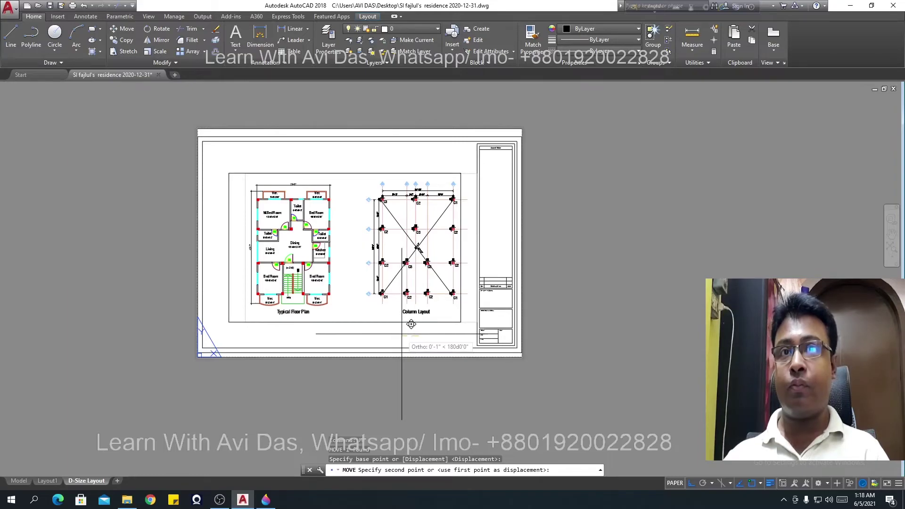
left_click(389, 326)
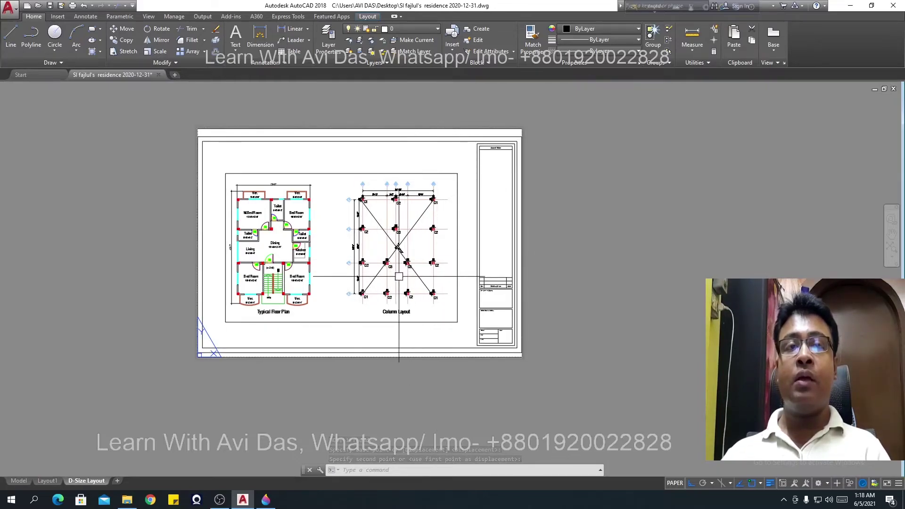
middle_click_drag(404, 280, 432, 295)
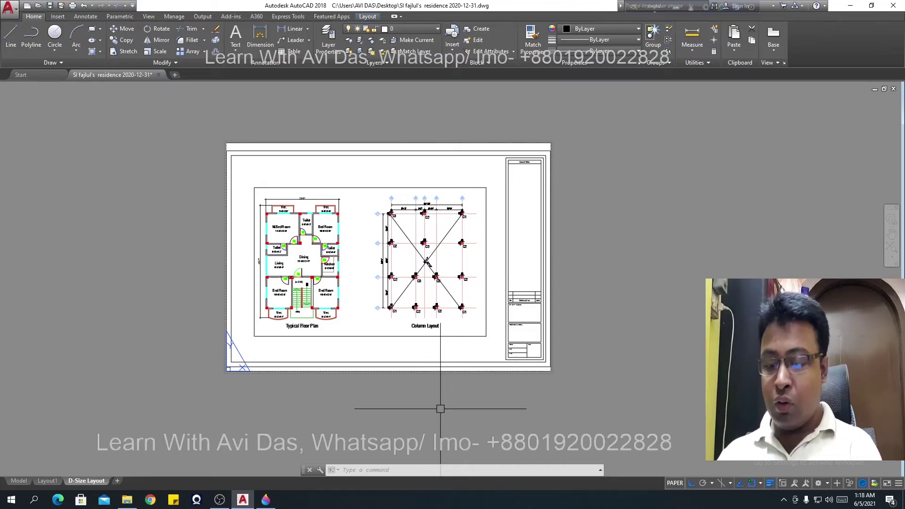
Step: Plot the single sheet with DWG To PDF at A3, saving the PDF on the Desktop under a personal file name
key("ctrl+p")
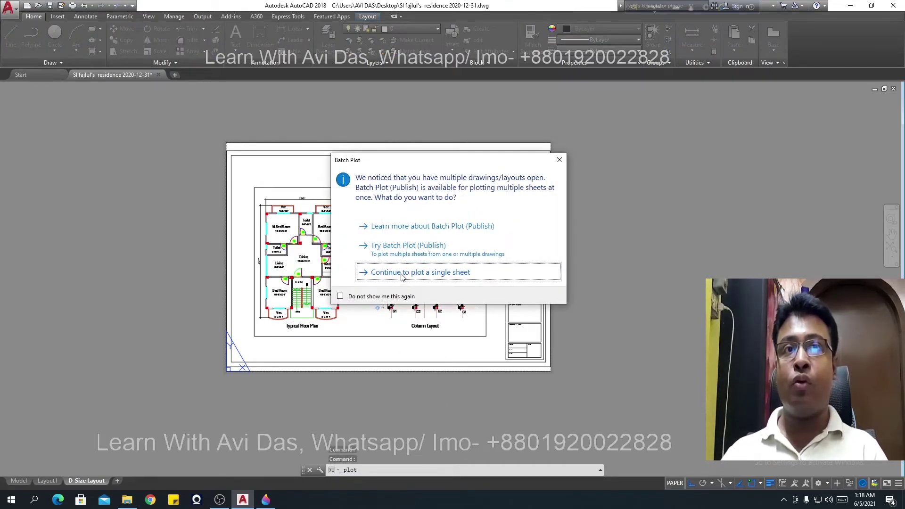
left_click(453, 277)
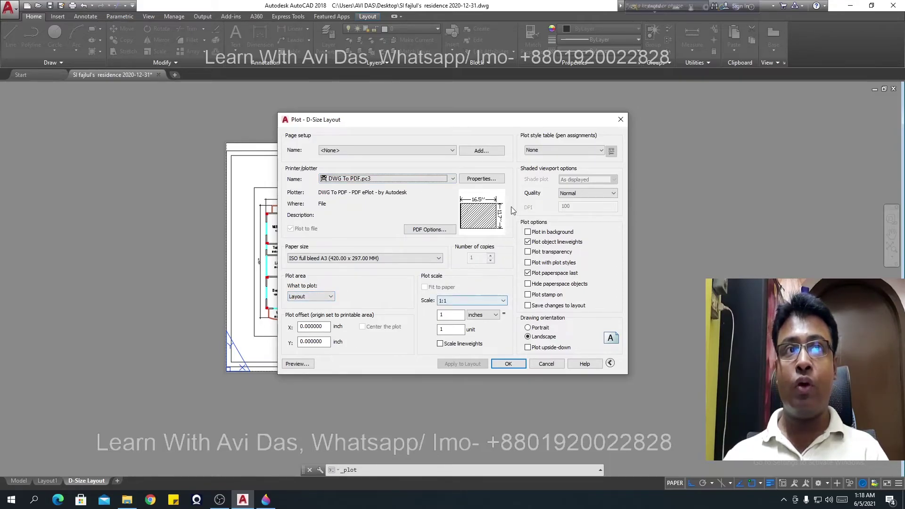
left_click(510, 366)
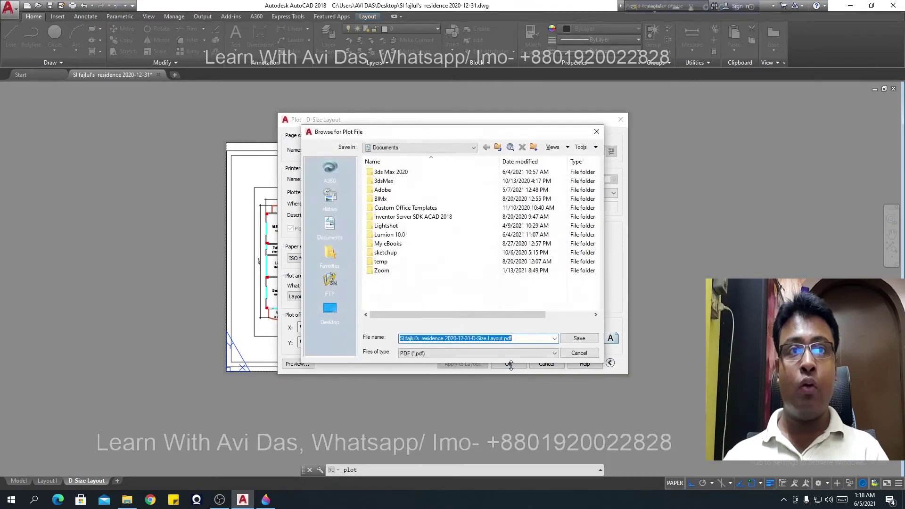
left_click(332, 314)
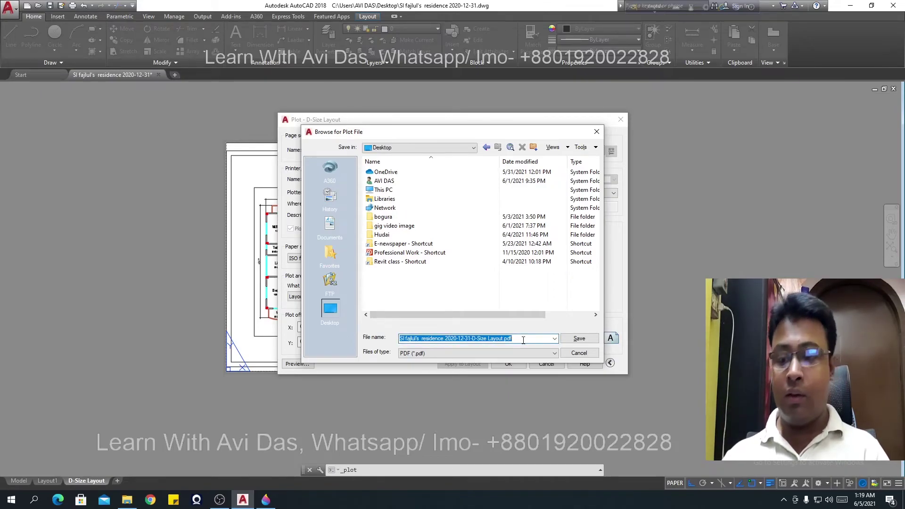
type("av")
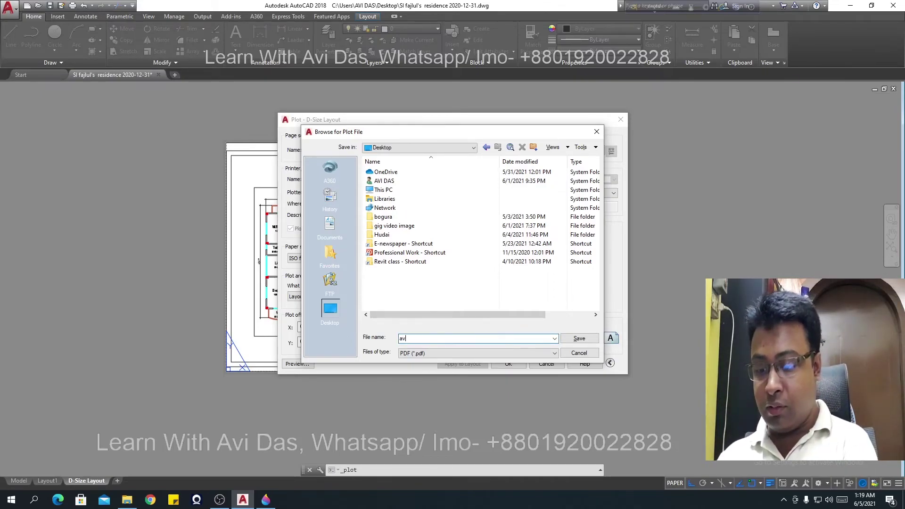
type("i das")
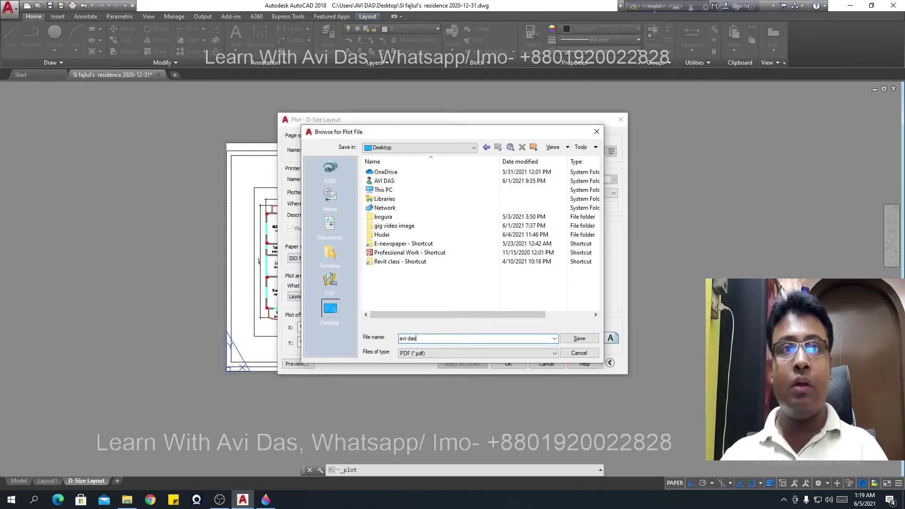
left_click(581, 339)
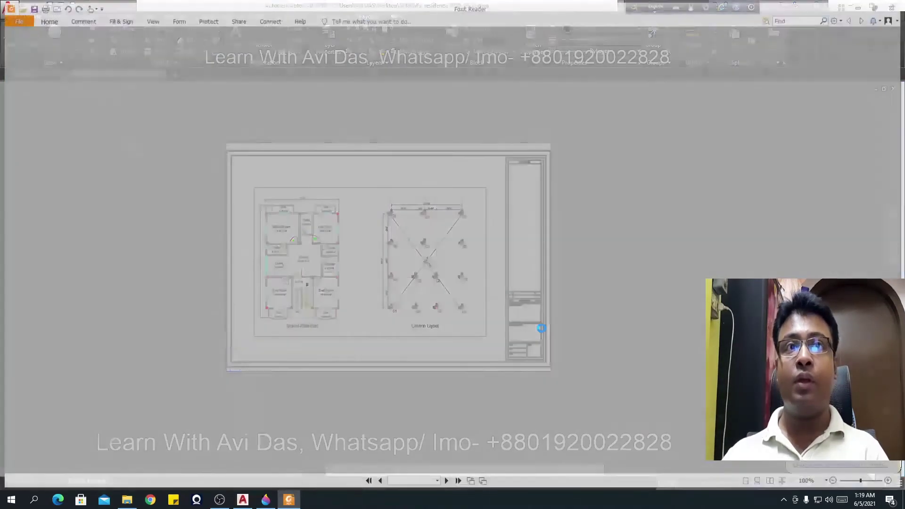
Step: Scroll through the plotted PDF page in Foxit Reader to inspect both plans
scroll(512, 246, "down", 3)
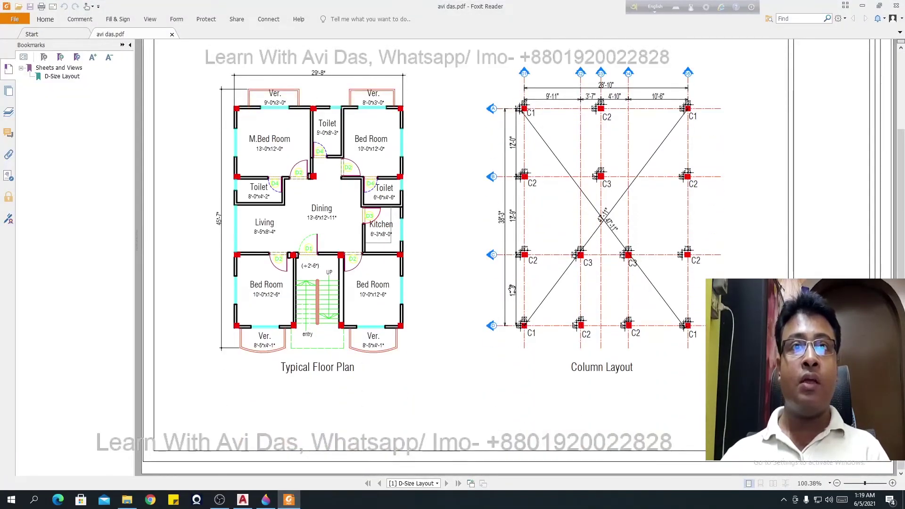
scroll(511, 289, "up", 3)
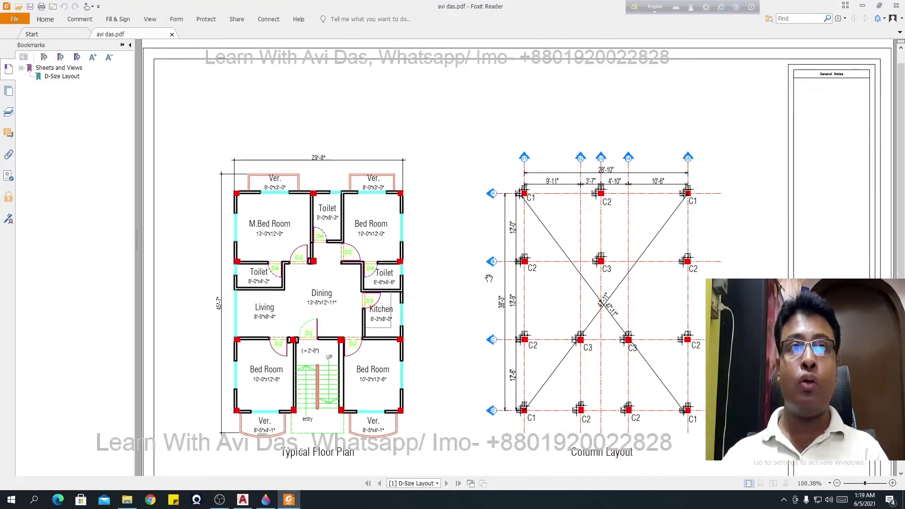
scroll(479, 277, "down", 2, "ctrl")
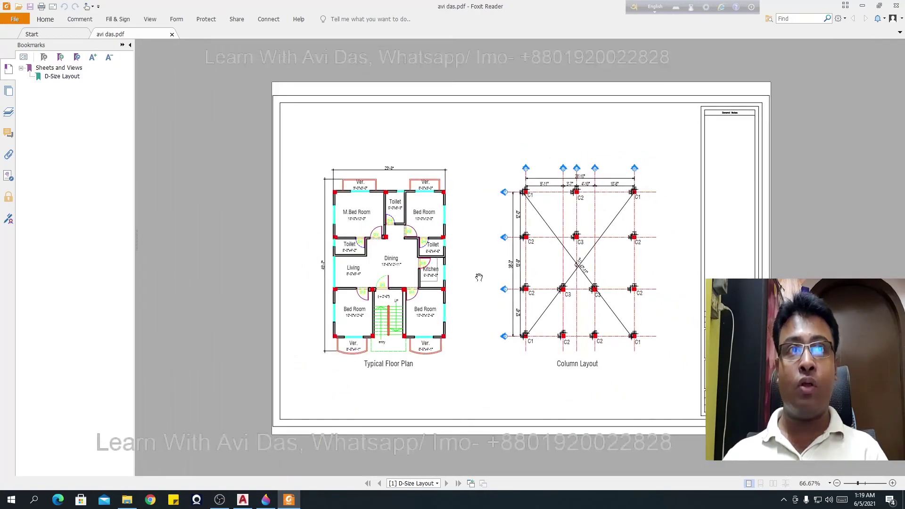